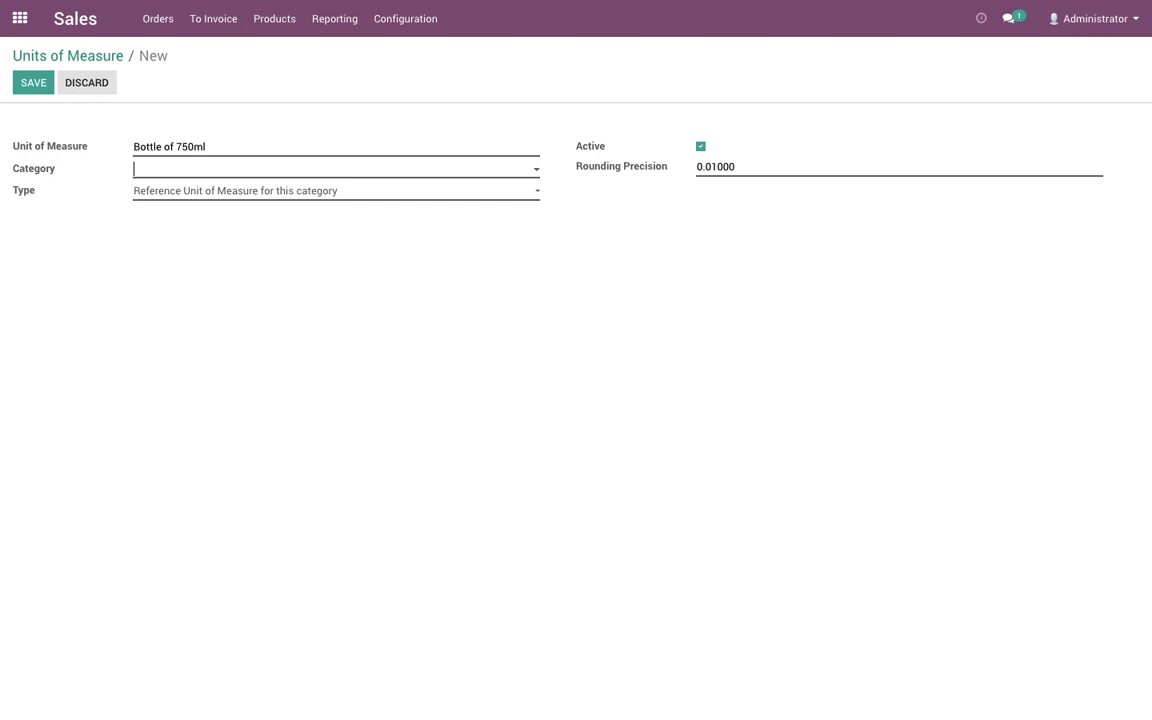
# Assign the Bottle of 750ml unit to the Volume category with type Smaller than the reference Unit of Measure.
pyautogui.press('Tab')
pyautogui.write('vo')
pyautogui.press('Return')
pyautogui.press('Tab')
pyautogui.hotkey('alt', 'Down')
pyautogui.press('Down')
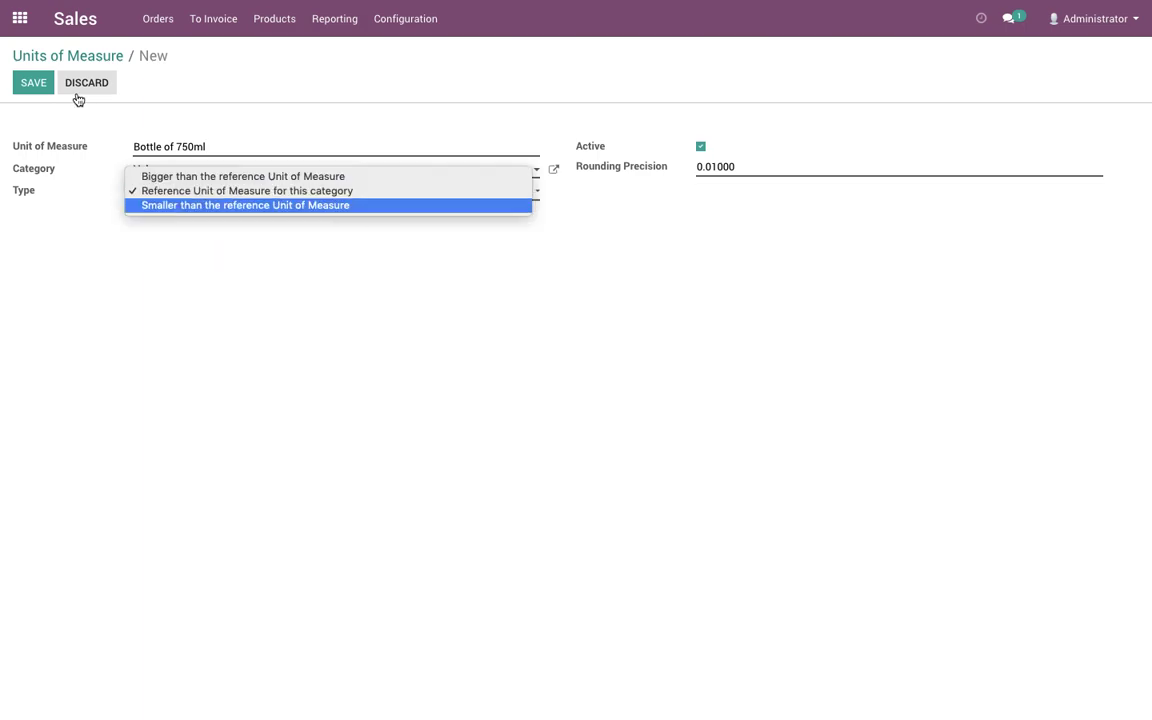
pyautogui.press('Return')
# Set the Bottle of 750ml unit's ratio to 0.750 and save the unit of measure.
pyautogui.press('Tab')
pyautogui.write('0.750')
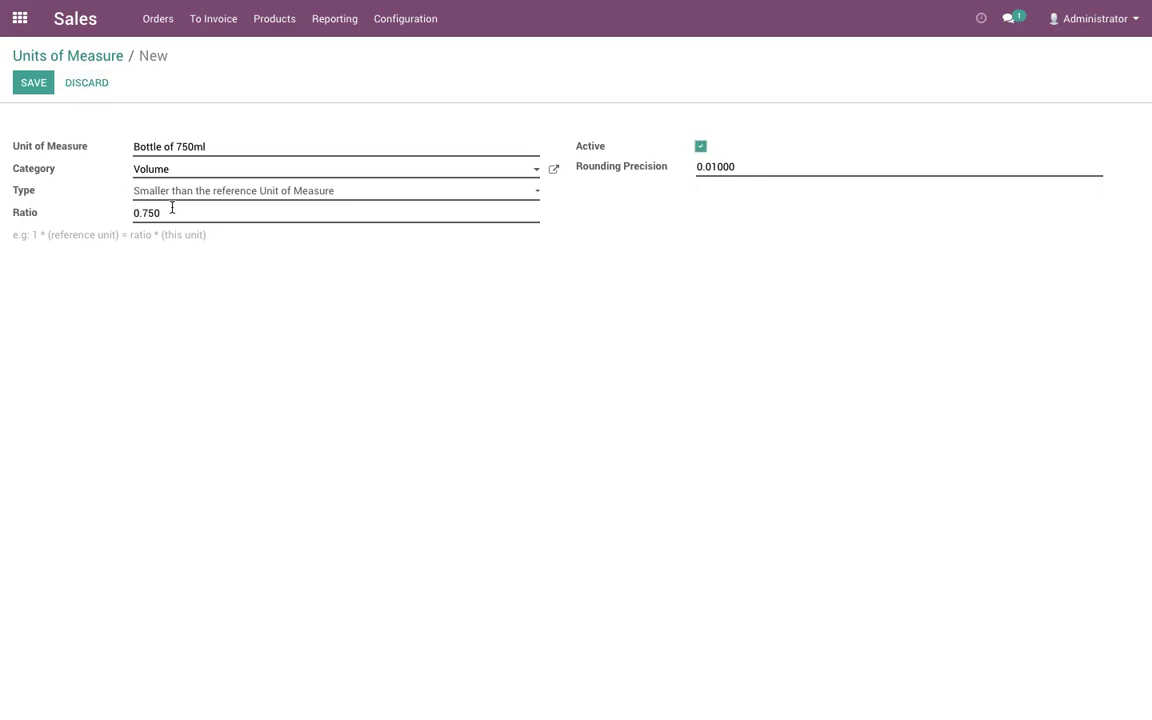
pyautogui.click(38, 89)
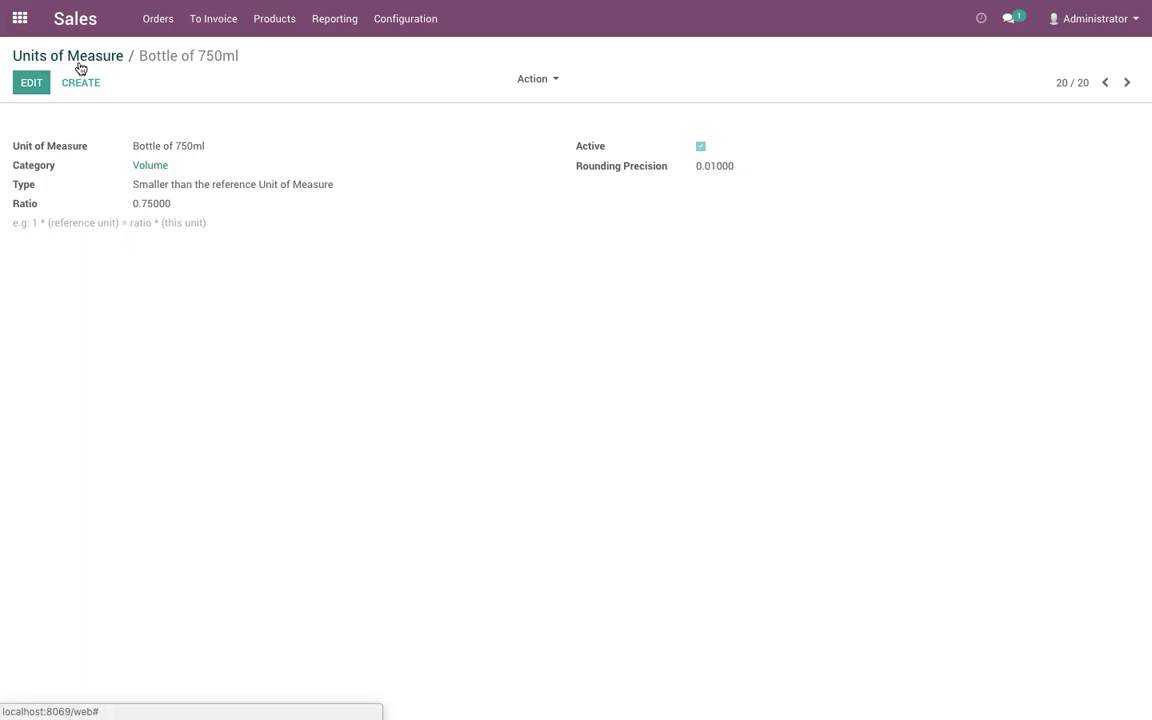
# Create a new product of type Storable Product named "Beer - 750ml".
pyautogui.click(274, 18)
pyautogui.click(275, 49)
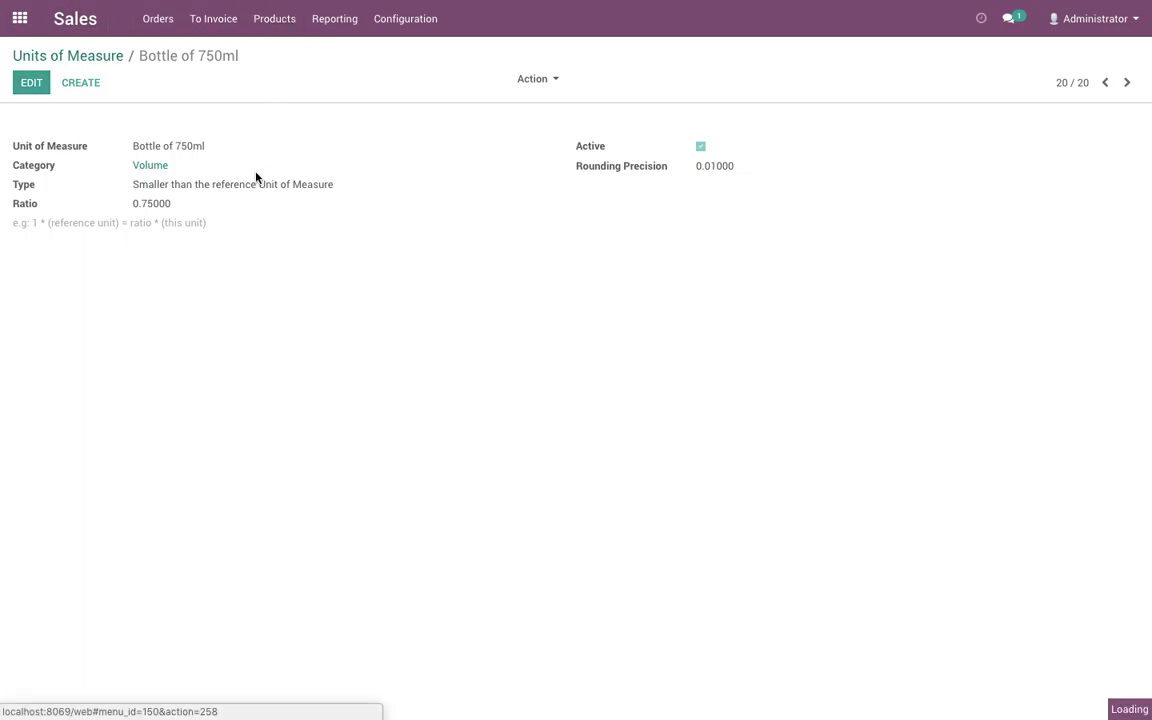
pyautogui.click(48, 87)
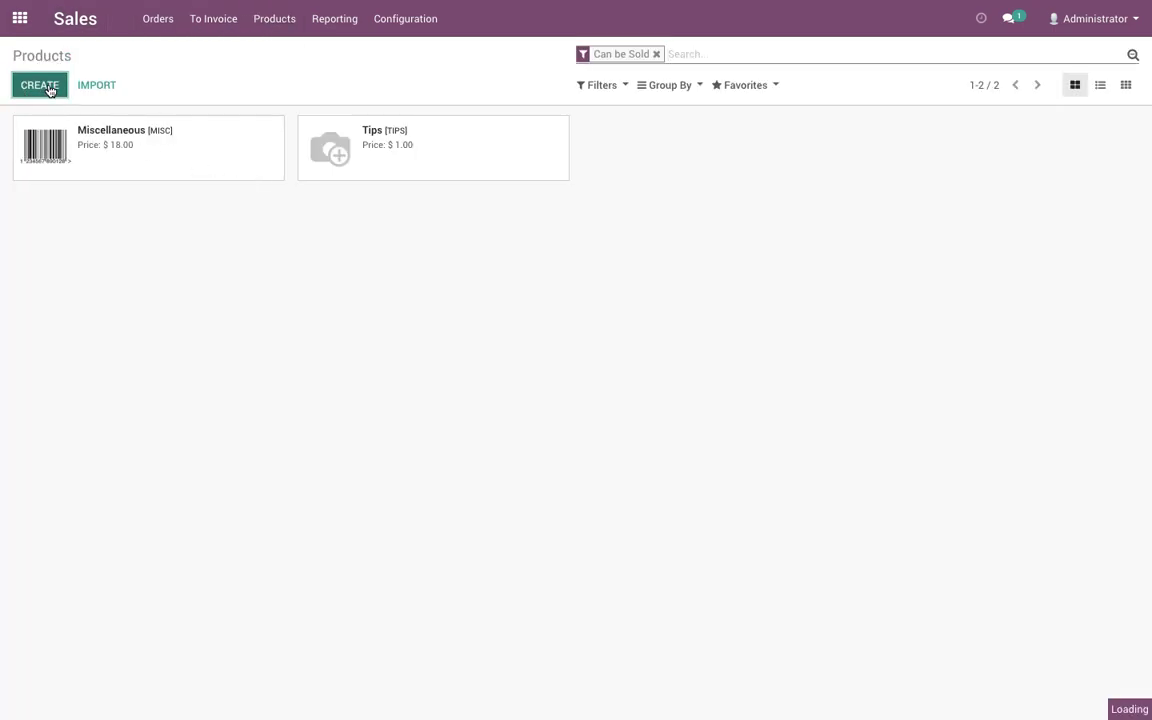
pyautogui.click(420, 331)
pyautogui.click(424, 360)
pyautogui.click(327, 255)
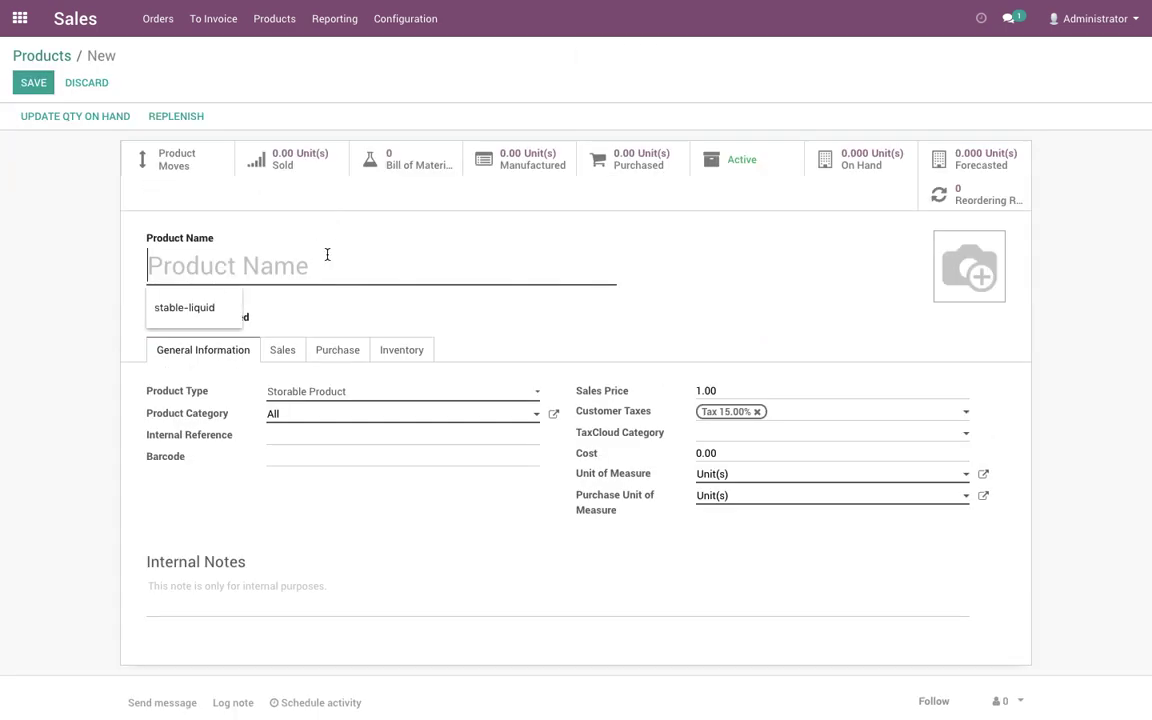
pyautogui.write('Beer - 750')
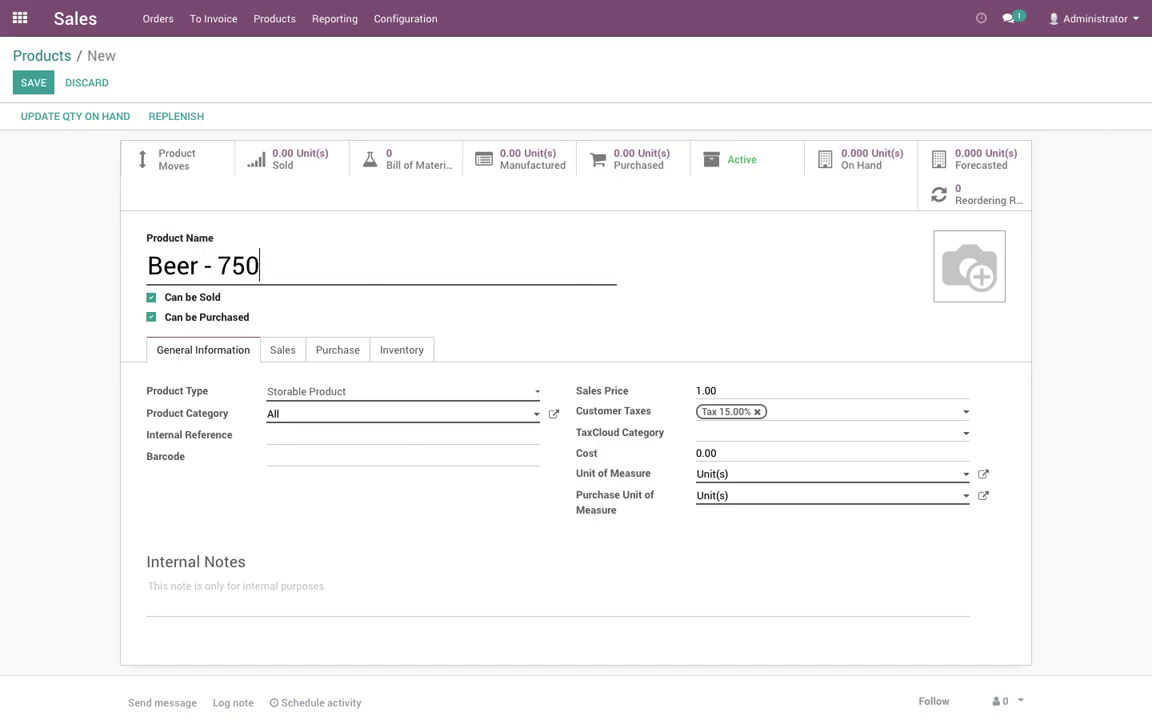
# Set the sales price to 100, the cost to 70 and the unit of measure to Bottle of 750ml.
pyautogui.click(757, 390)
pyautogui.click(613, 453)
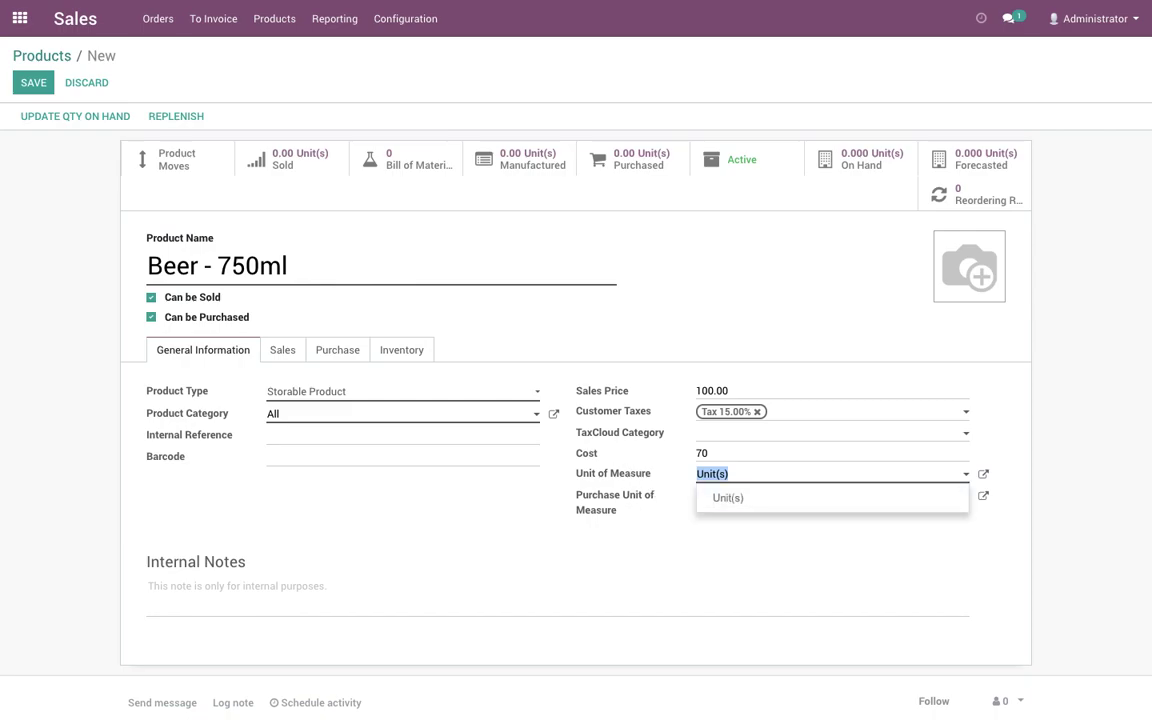
pyautogui.press('BackSpace')
pyautogui.press('Return')
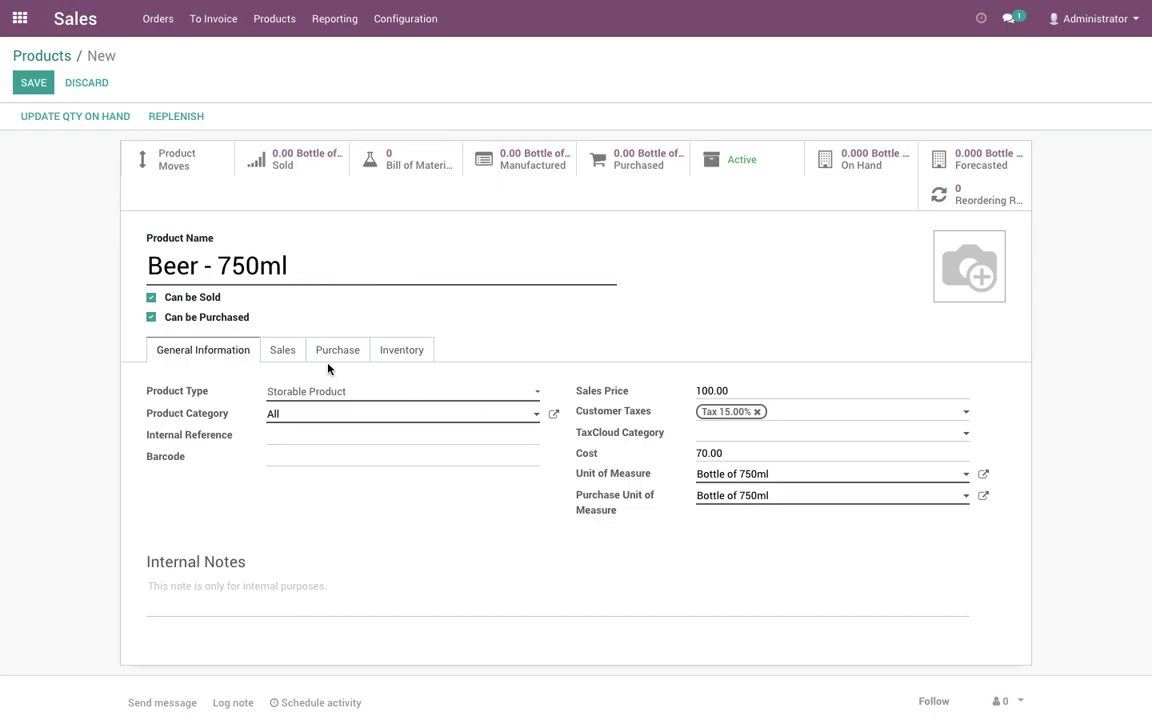
# Make Beer - 750ml available in POS, review its purchase and inventory settings, and save the product.
pyautogui.click(284, 354)
pyautogui.click(213, 428)
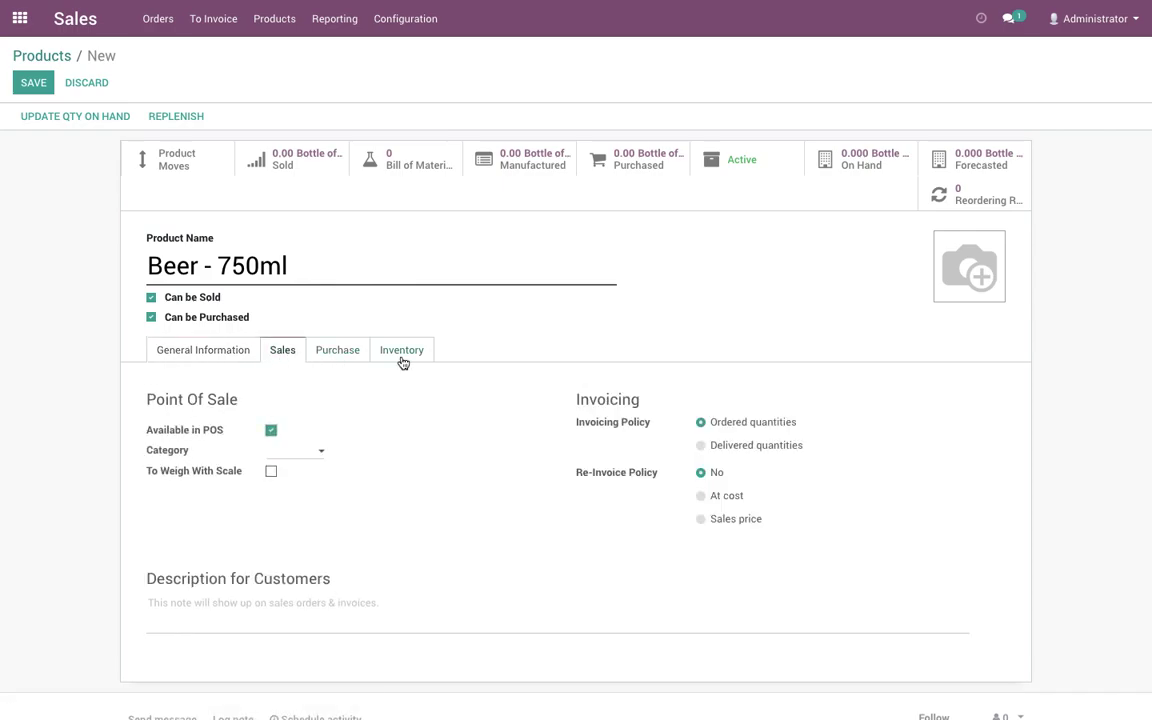
pyautogui.click(348, 355)
pyautogui.click(401, 352)
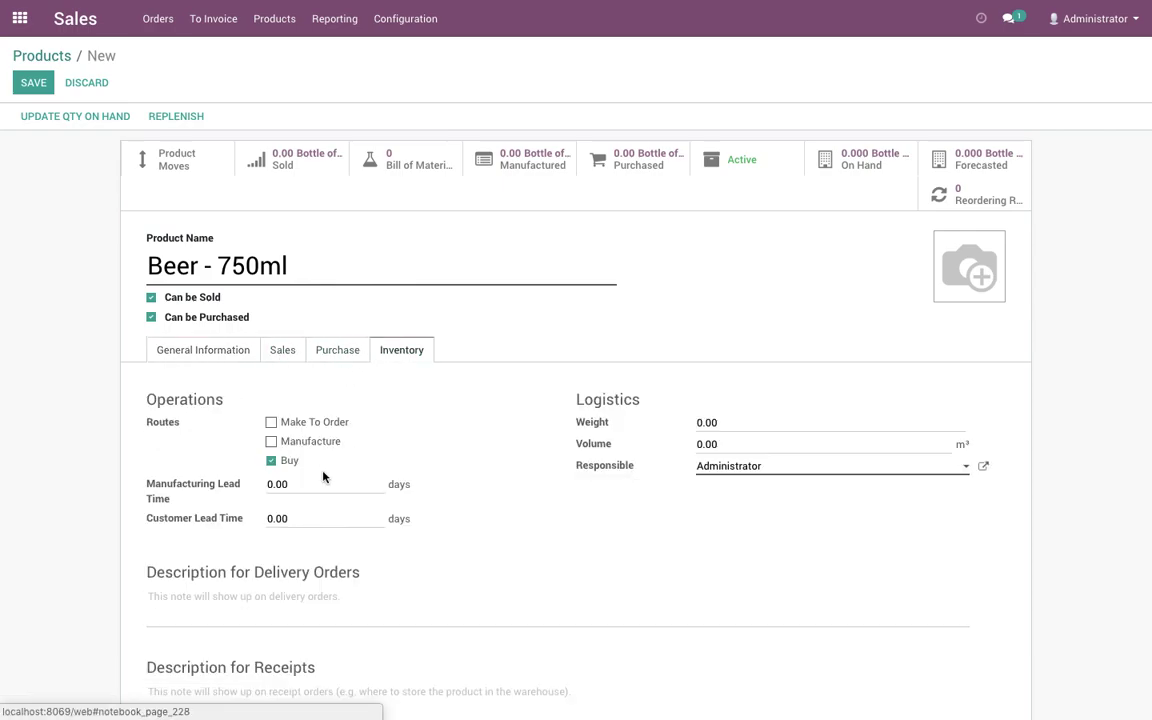
pyautogui.click(214, 347)
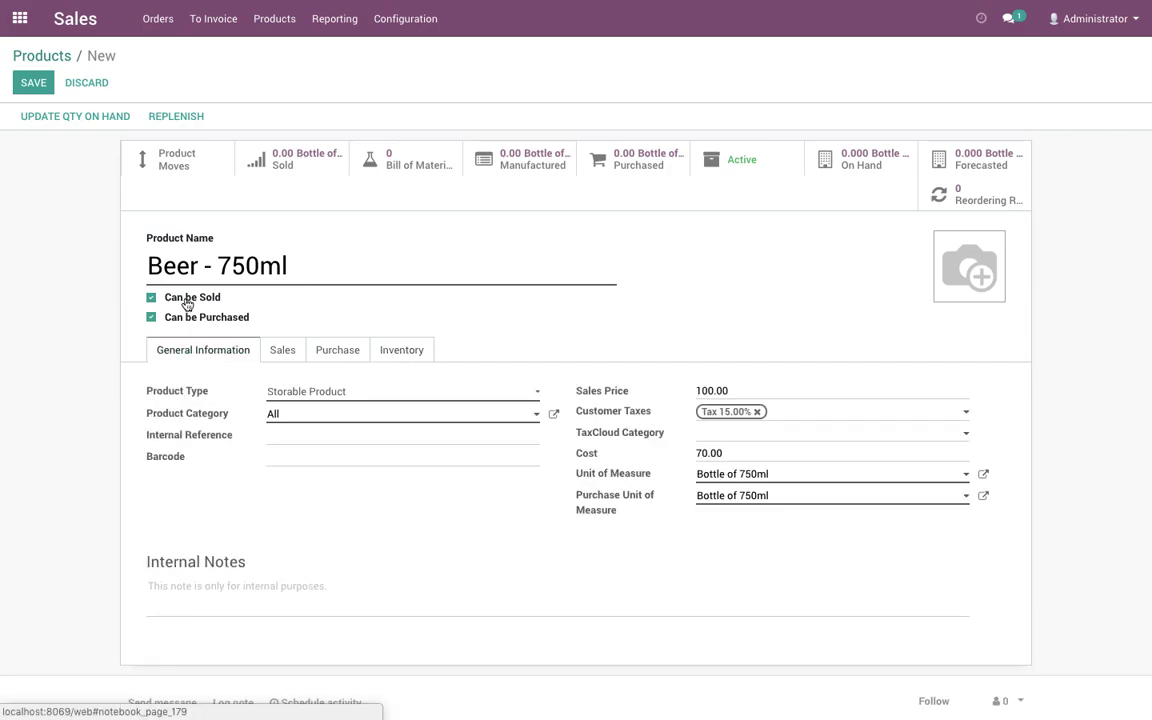
pyautogui.click(40, 86)
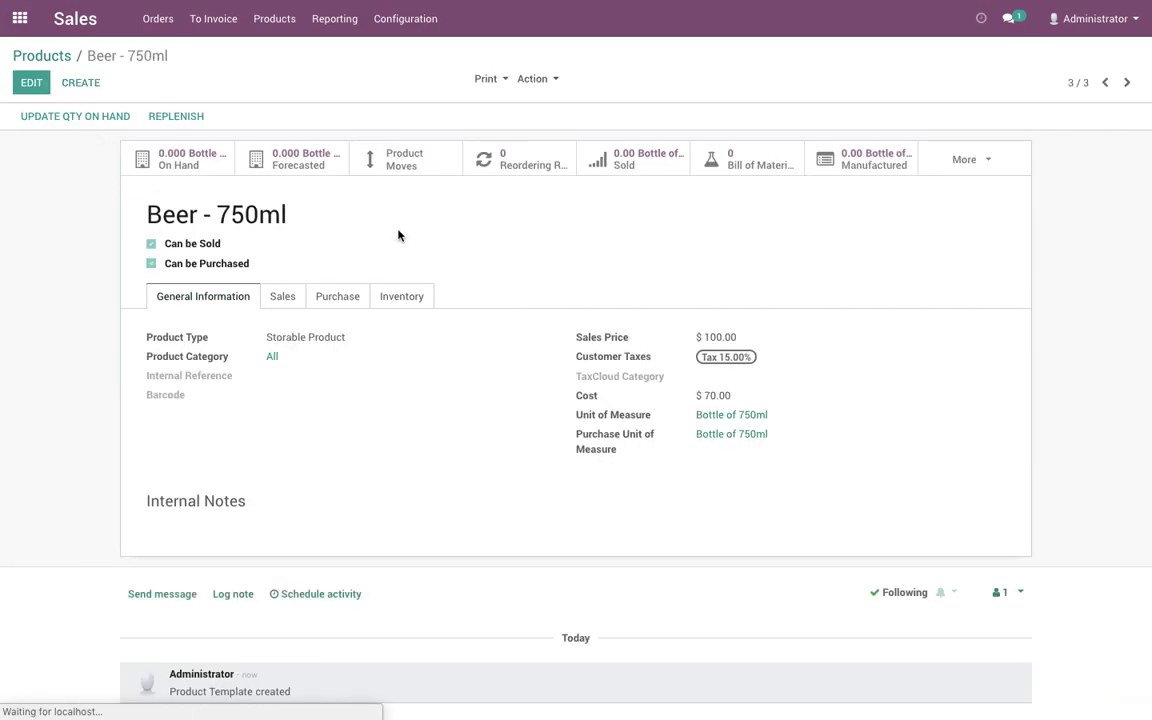
# Create another product named "Beer - 125ml" with the product type Storable Product.
pyautogui.click(81, 83)
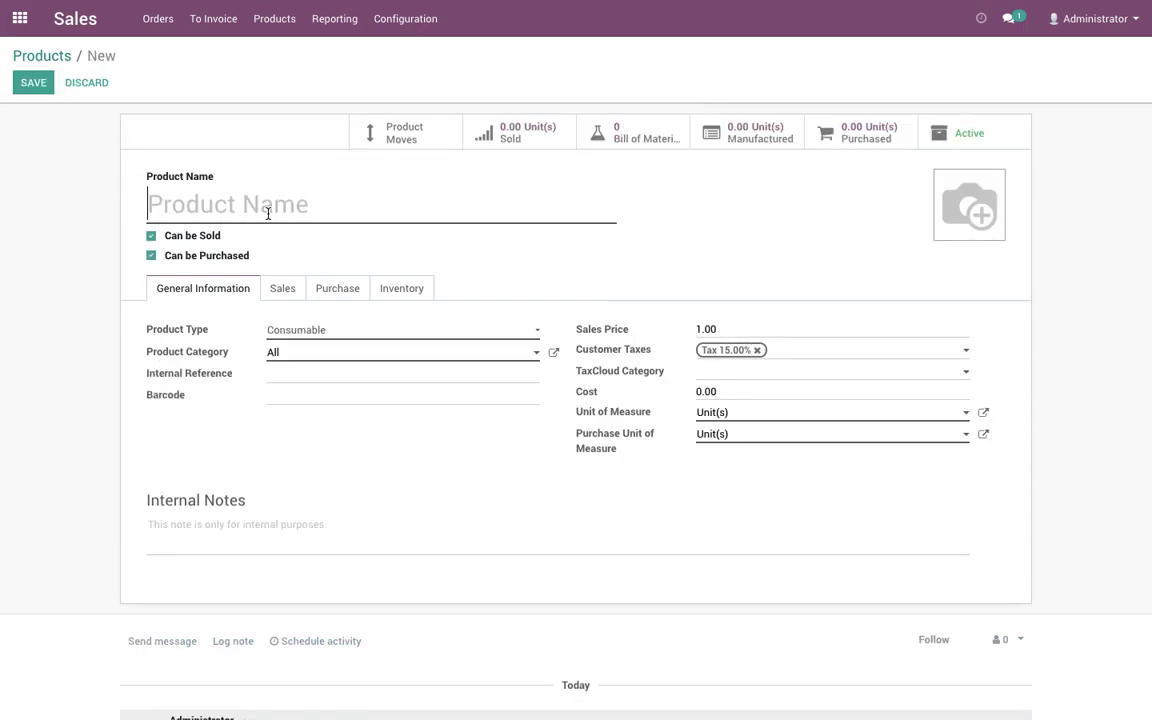
pyautogui.write('Beer - 125ml')
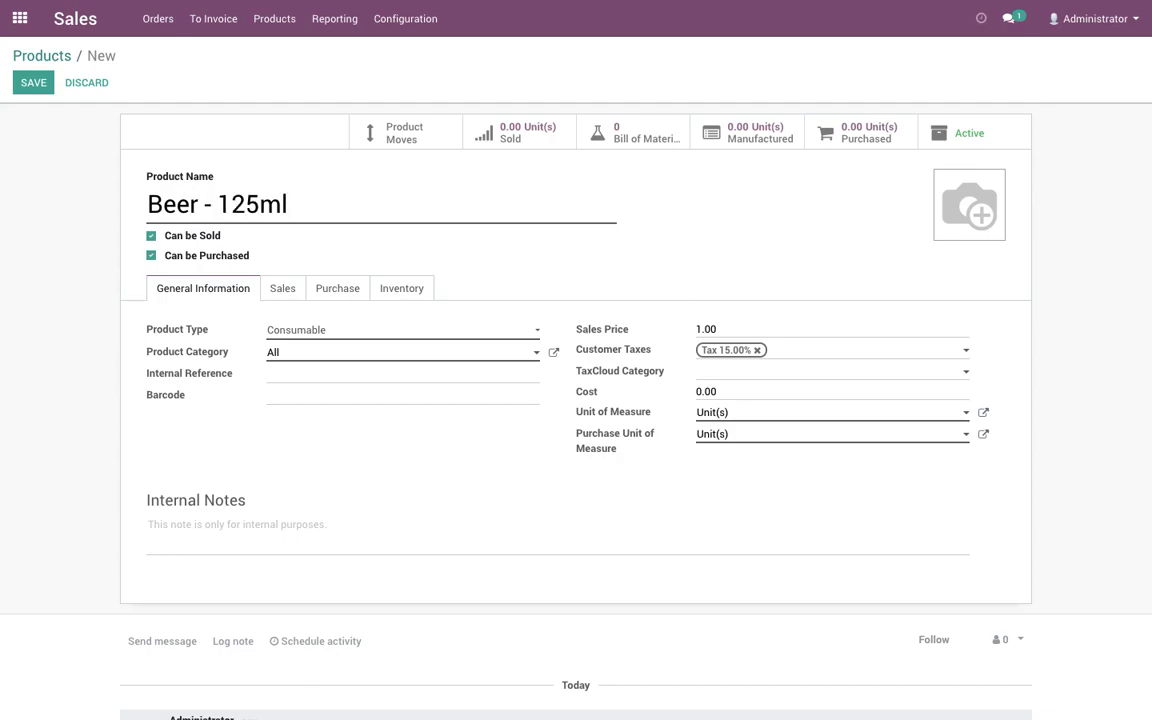
pyautogui.click(403, 335)
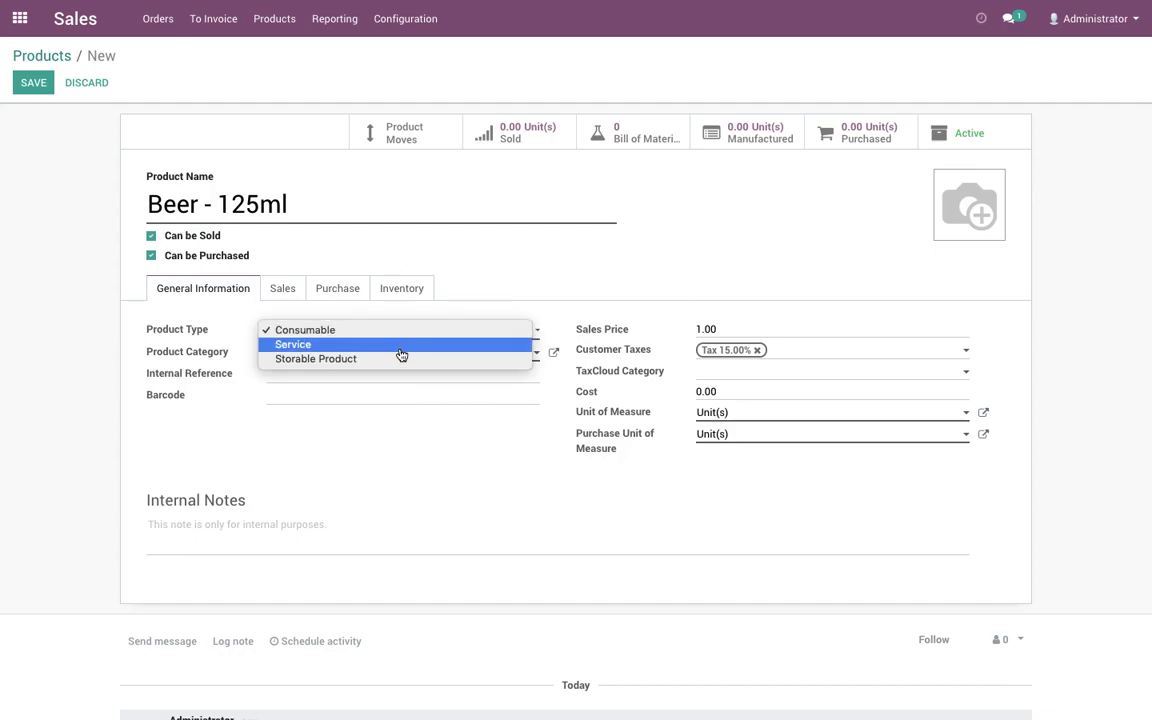
pyautogui.click(400, 358)
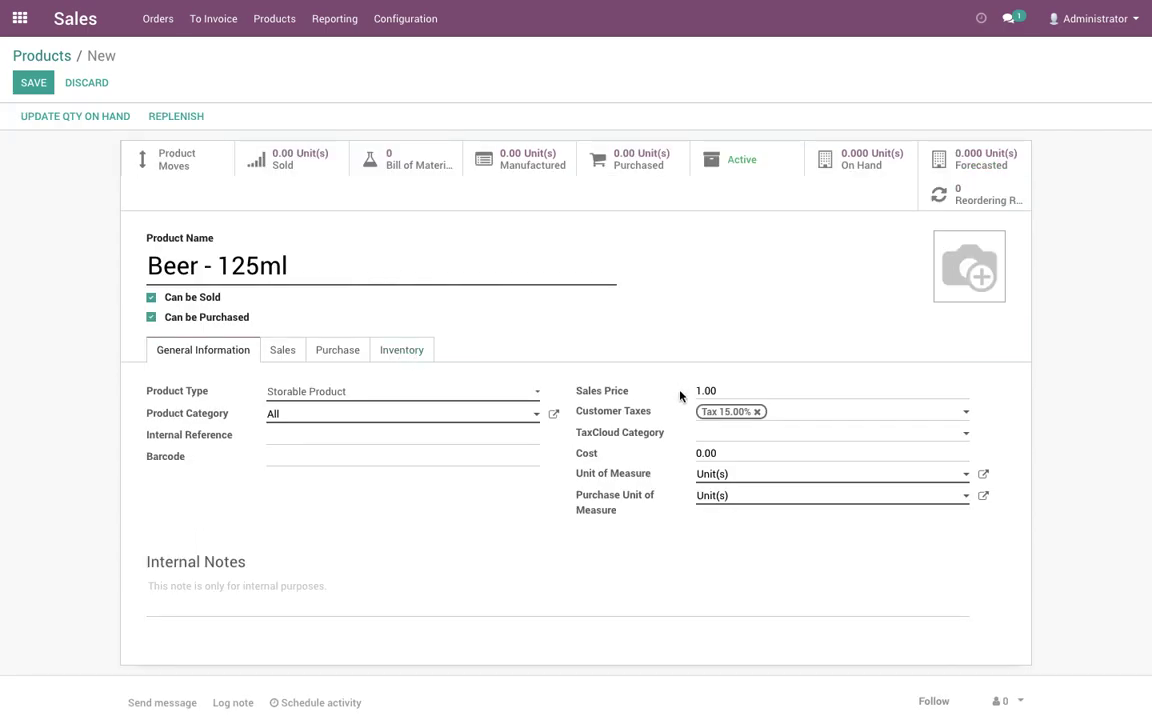
# Set the sales price of Beer - 125ml to 25.
pyautogui.moveTo(724, 395); pyautogui.dragTo(604, 398)
pyautogui.write('15')
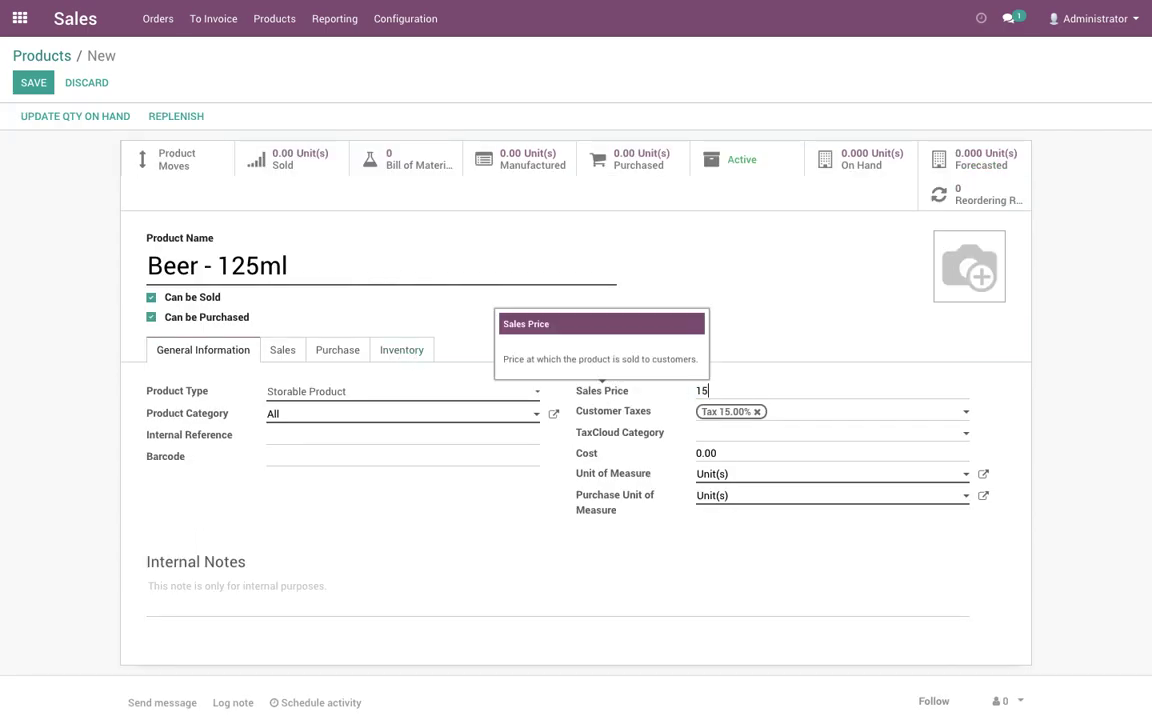
pyautogui.press('Tab')
pyautogui.moveTo(736, 405); pyautogui.dragTo(554, 395)
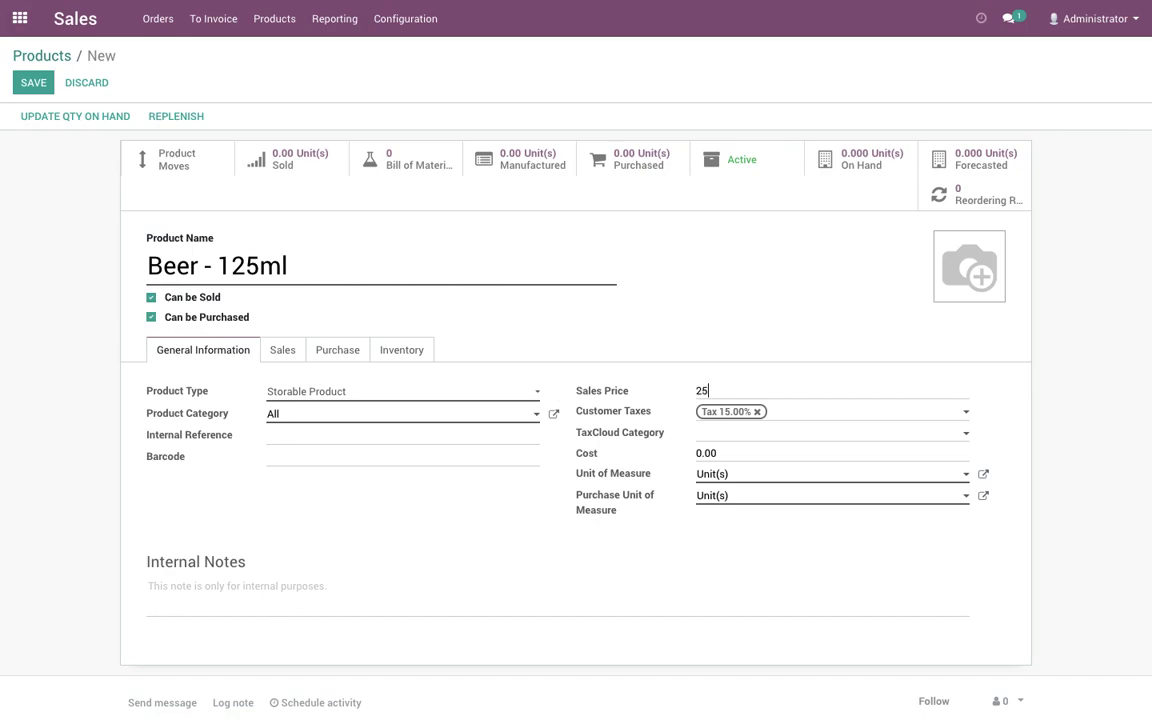
pyautogui.moveTo(722, 455); pyautogui.dragTo(573, 500)
# Make Beer - 125ml available in POS, replace its Buy route with Manufacture, and save the product.
pyautogui.click(298, 355)
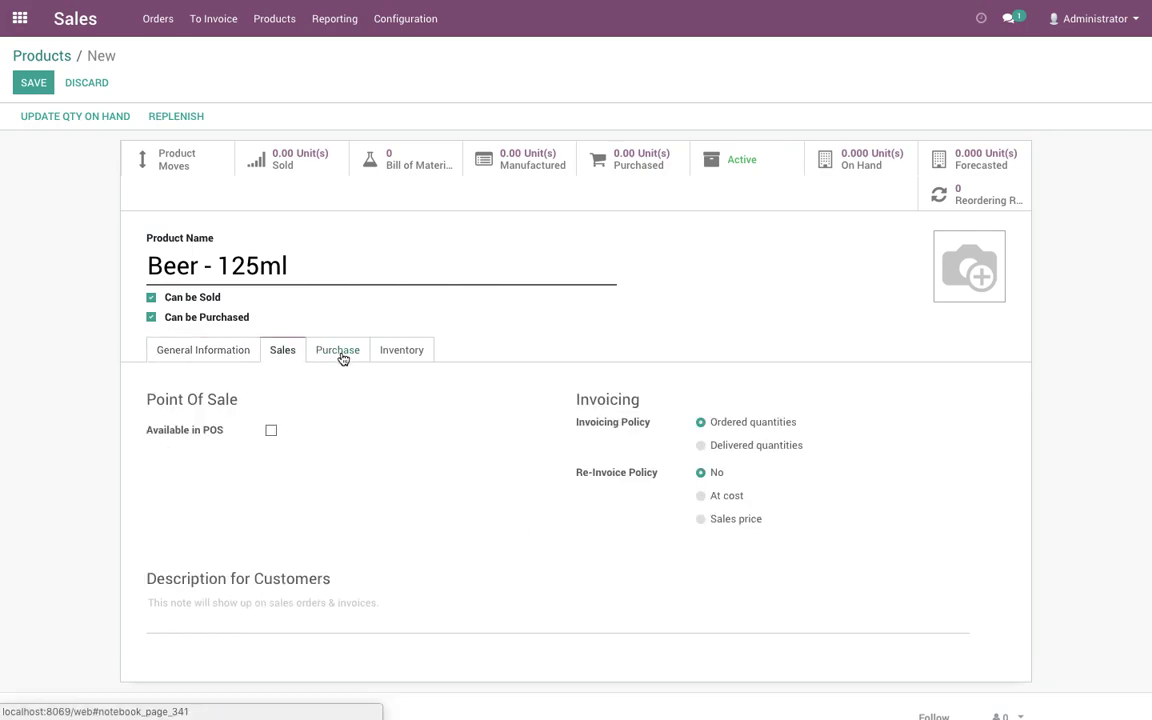
pyautogui.click(271, 430)
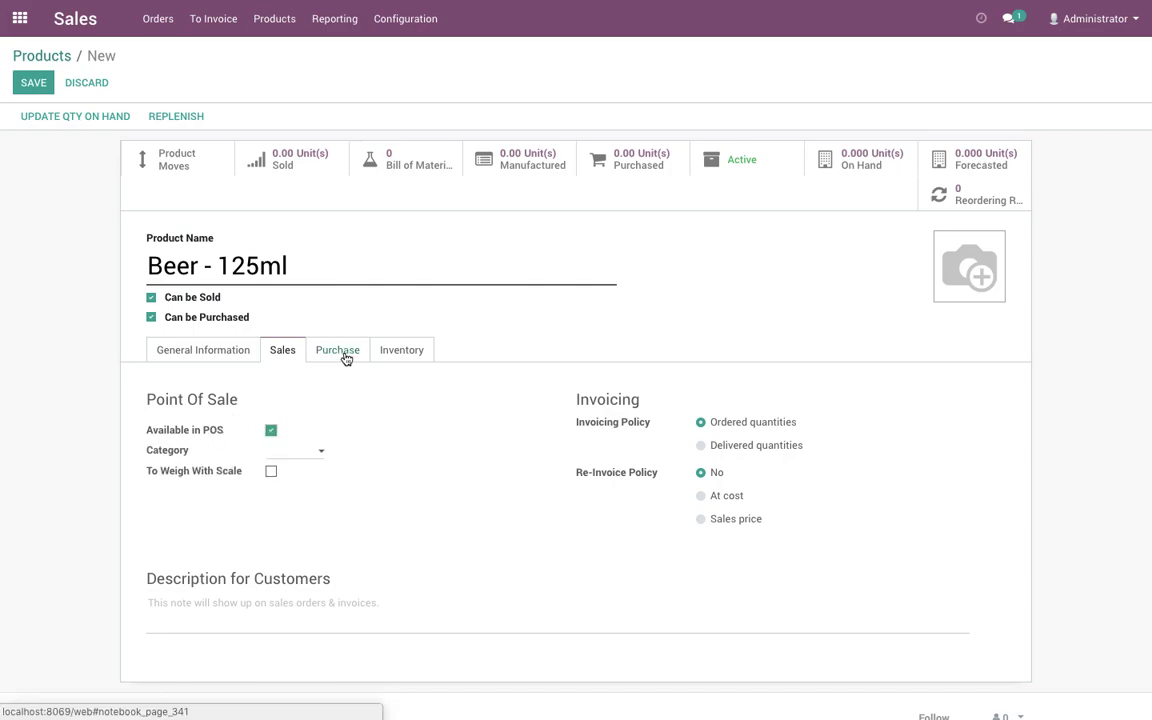
pyautogui.click(338, 350)
pyautogui.click(400, 350)
pyautogui.click(271, 441)
pyautogui.click(271, 460)
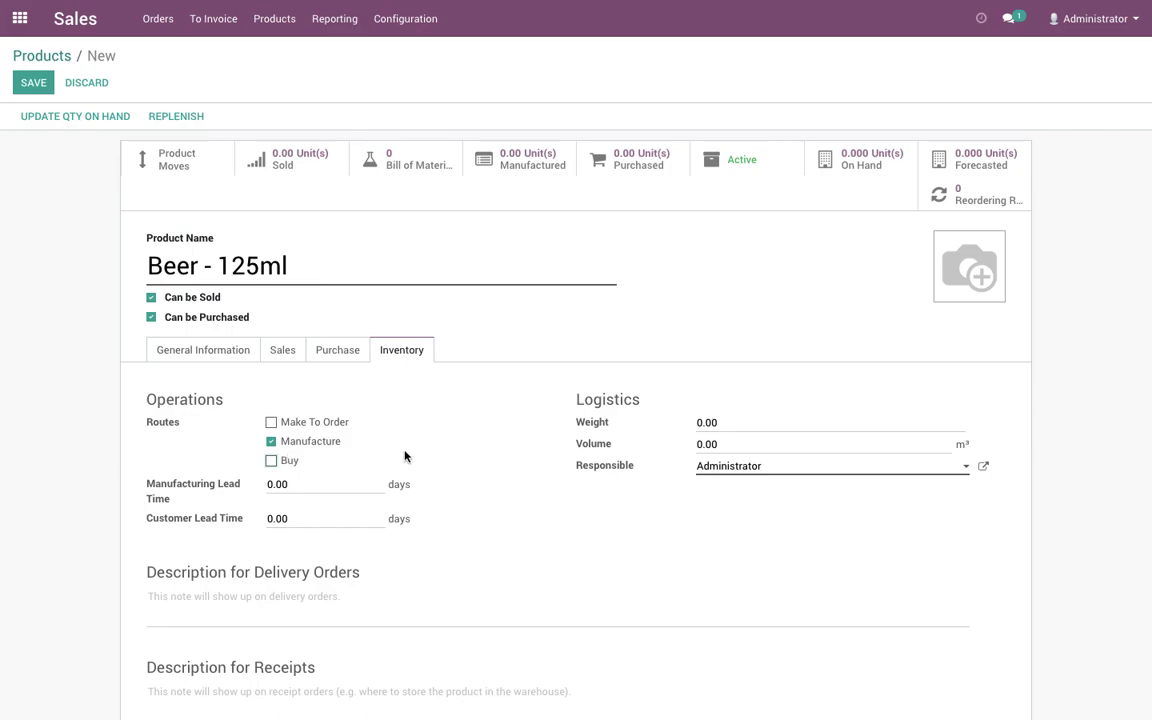
pyautogui.click(36, 84)
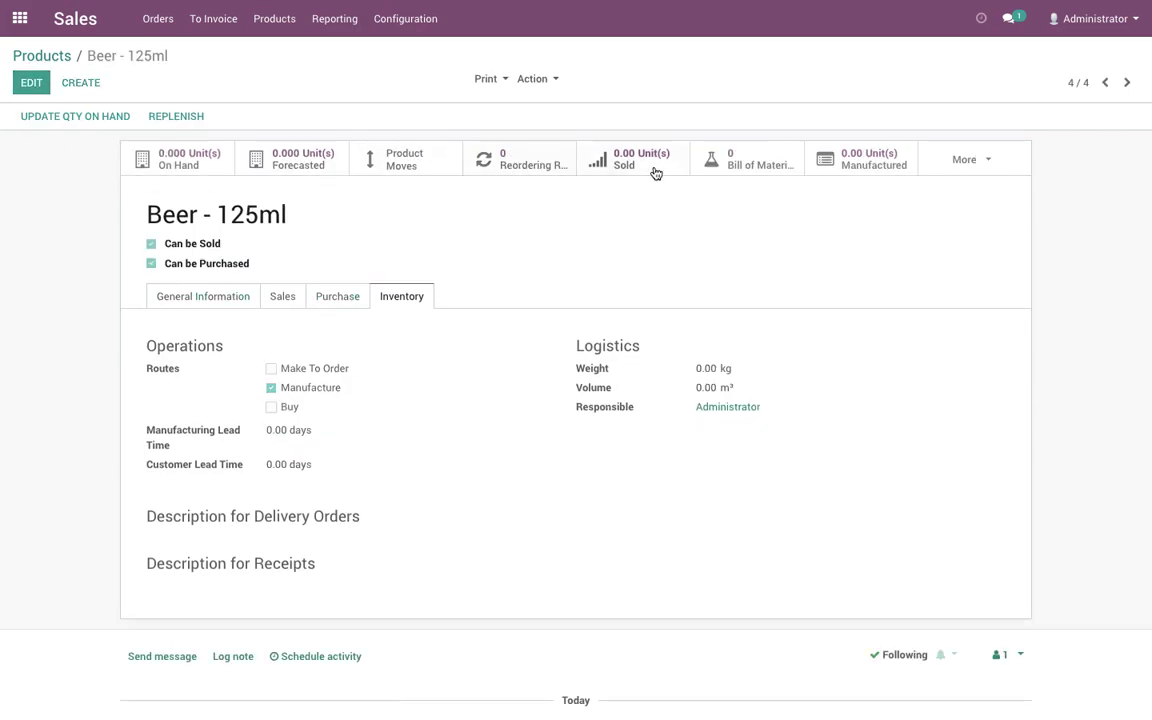
# Create a bill of materials for Beer - 125ml with the BoM type Kit.
pyautogui.click(714, 173)
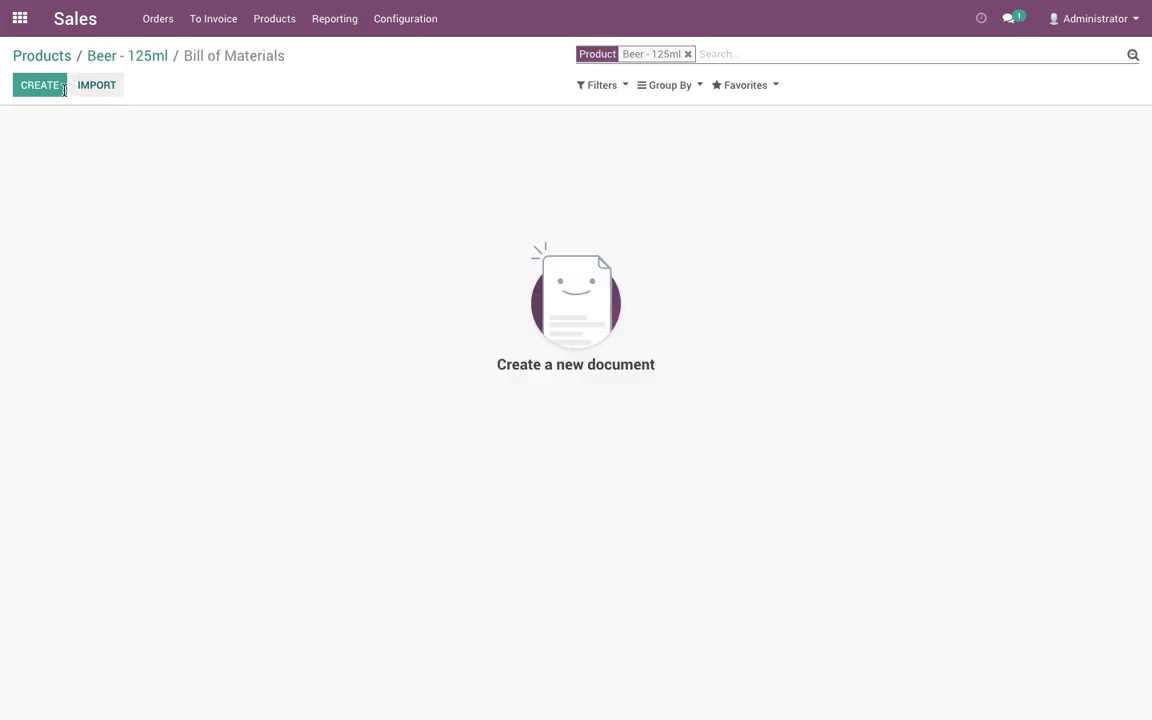
pyautogui.click(45, 89)
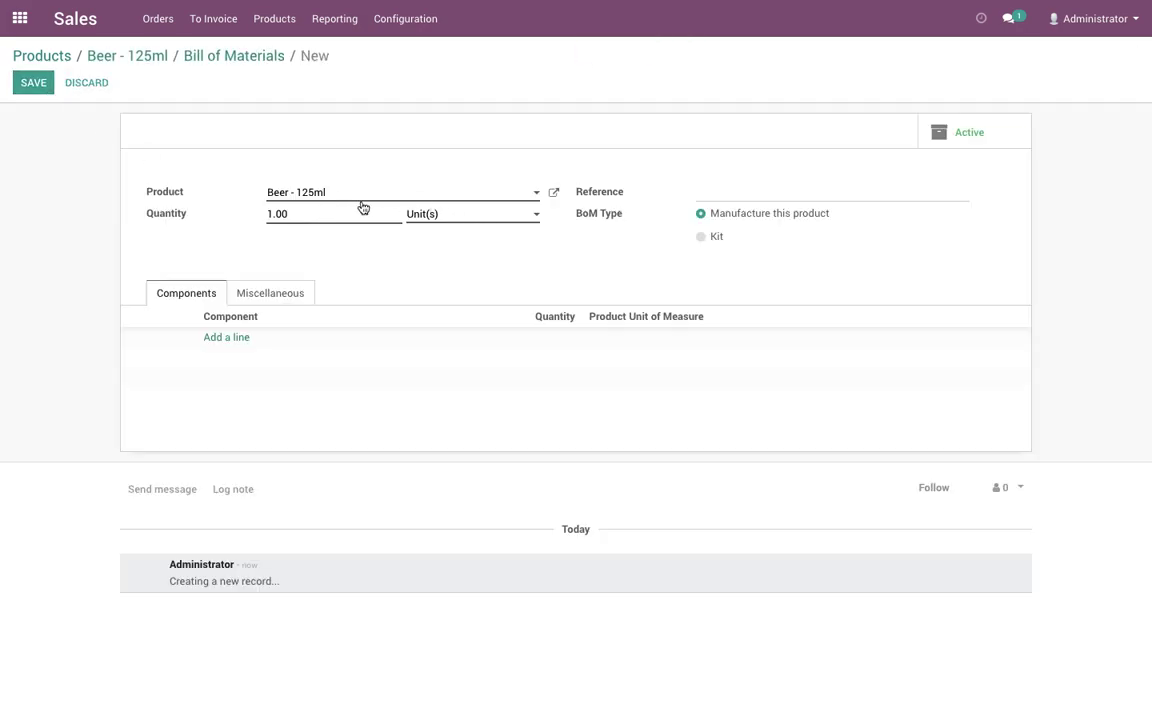
pyautogui.click(704, 239)
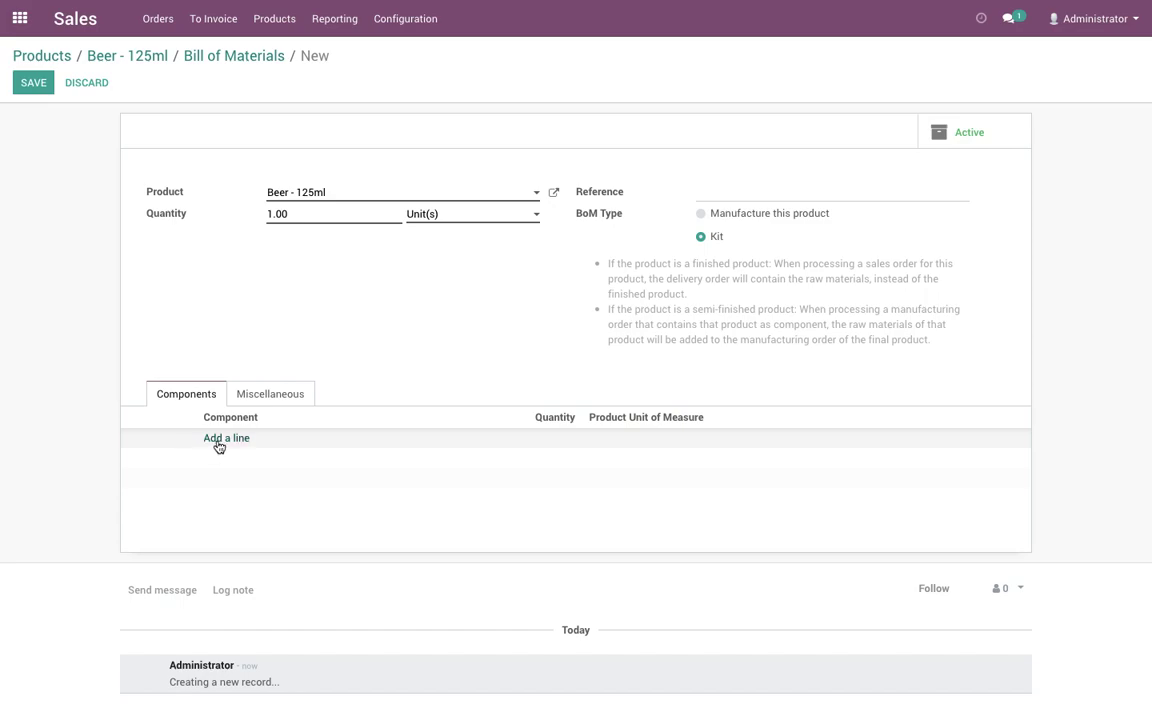
# Add Beer - 750ml as a component with quantity 0.166 in Bottle of 750ml and save the bill of materials.
pyautogui.click(220, 440)
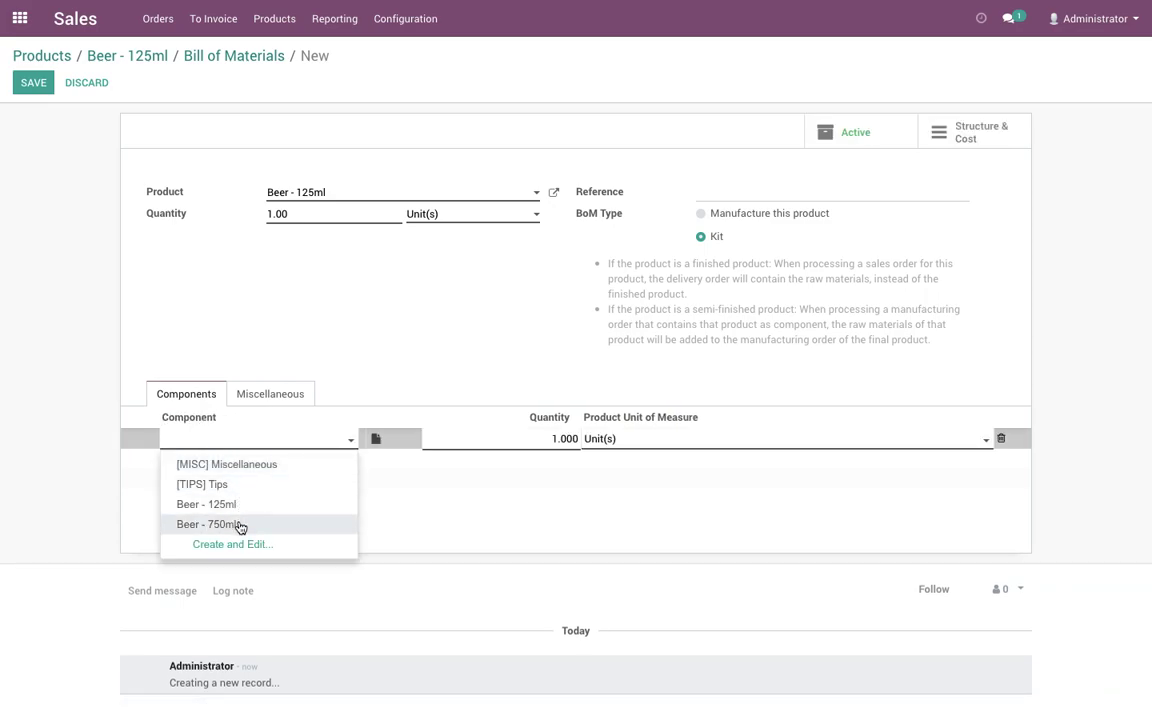
pyautogui.click(236, 524)
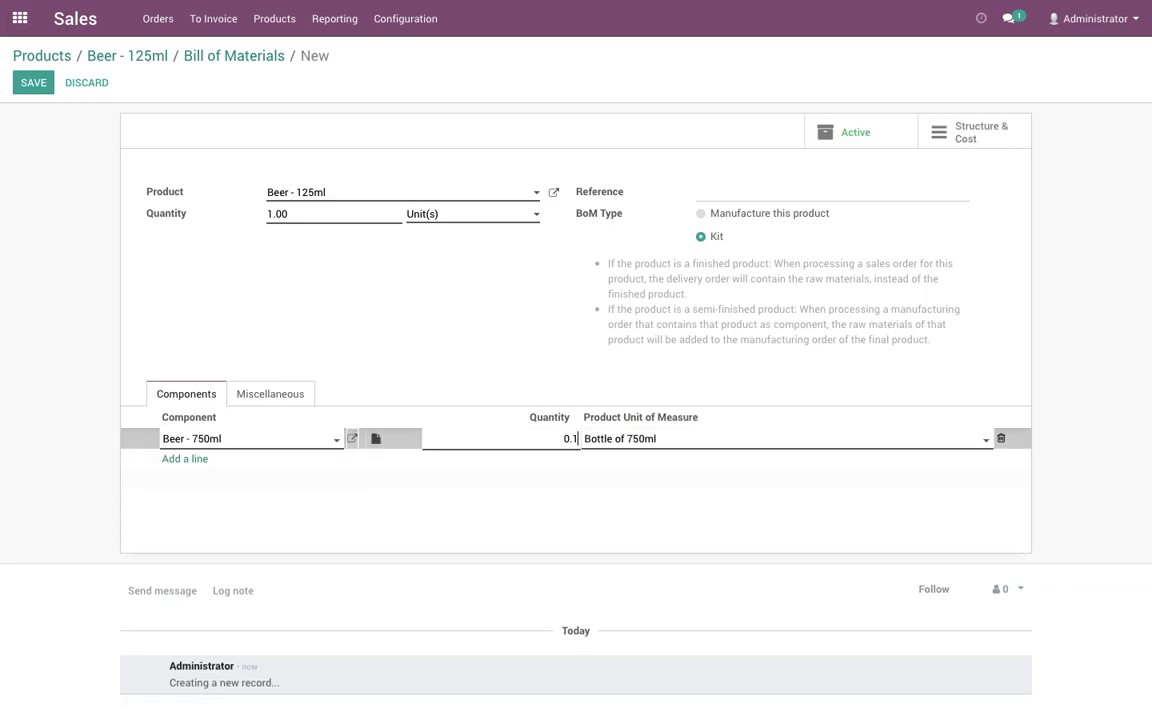
pyautogui.press('Tab')
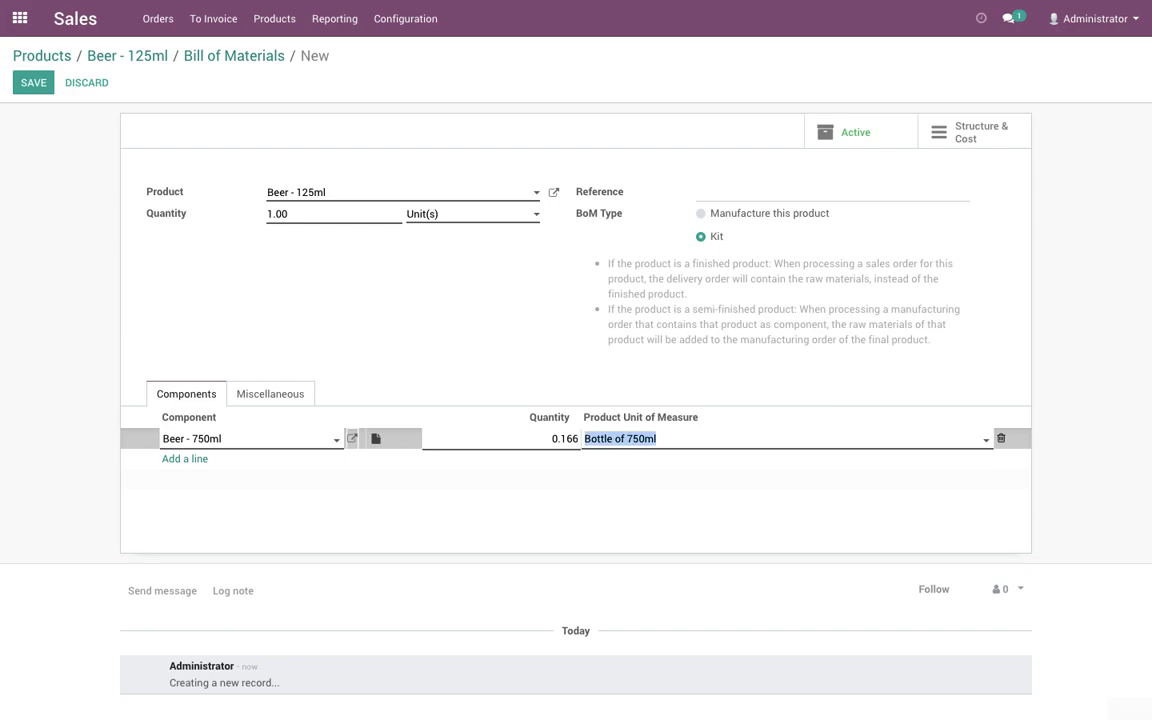
pyautogui.click(478, 546)
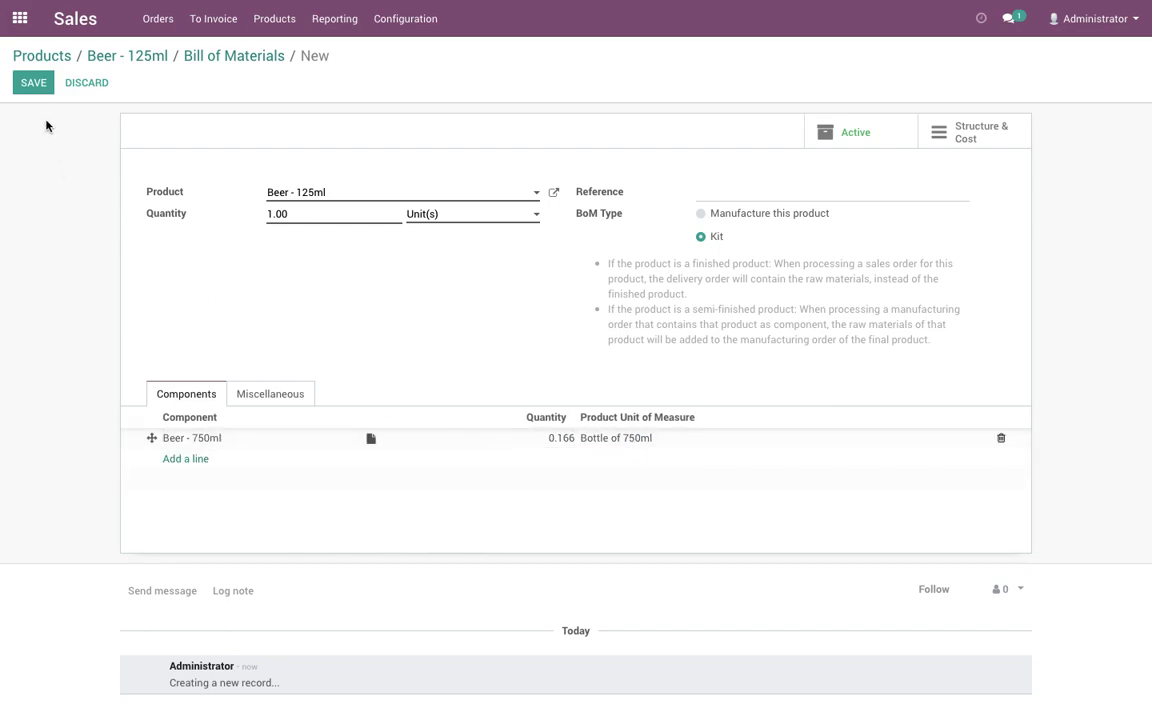
pyautogui.click(33, 83)
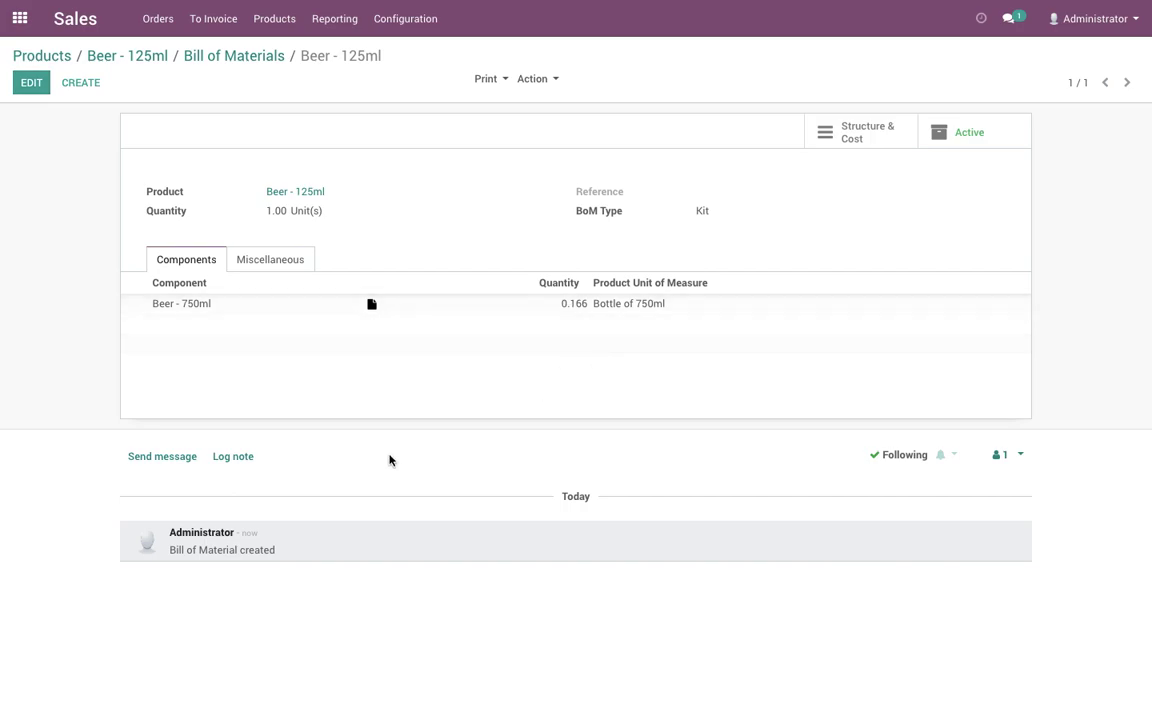
# Set 125ml.jpg from the Desktop as the product image of Beer - 125ml and save the product.
pyautogui.click(141, 57)
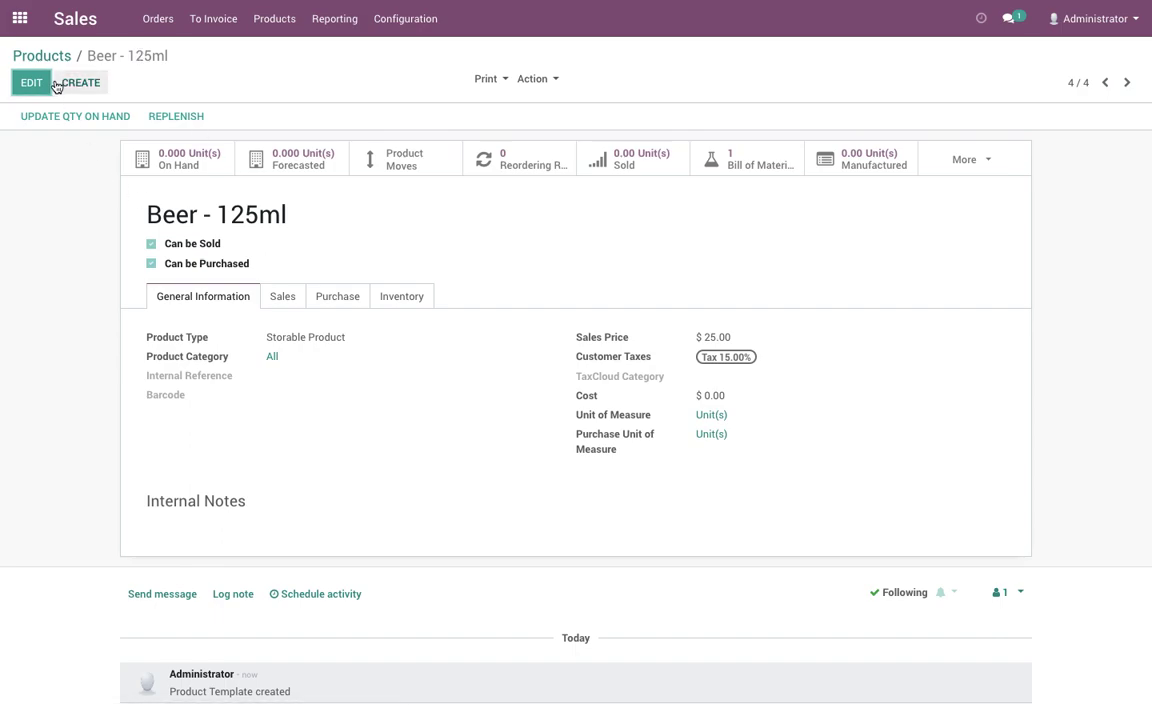
pyautogui.click(33, 82)
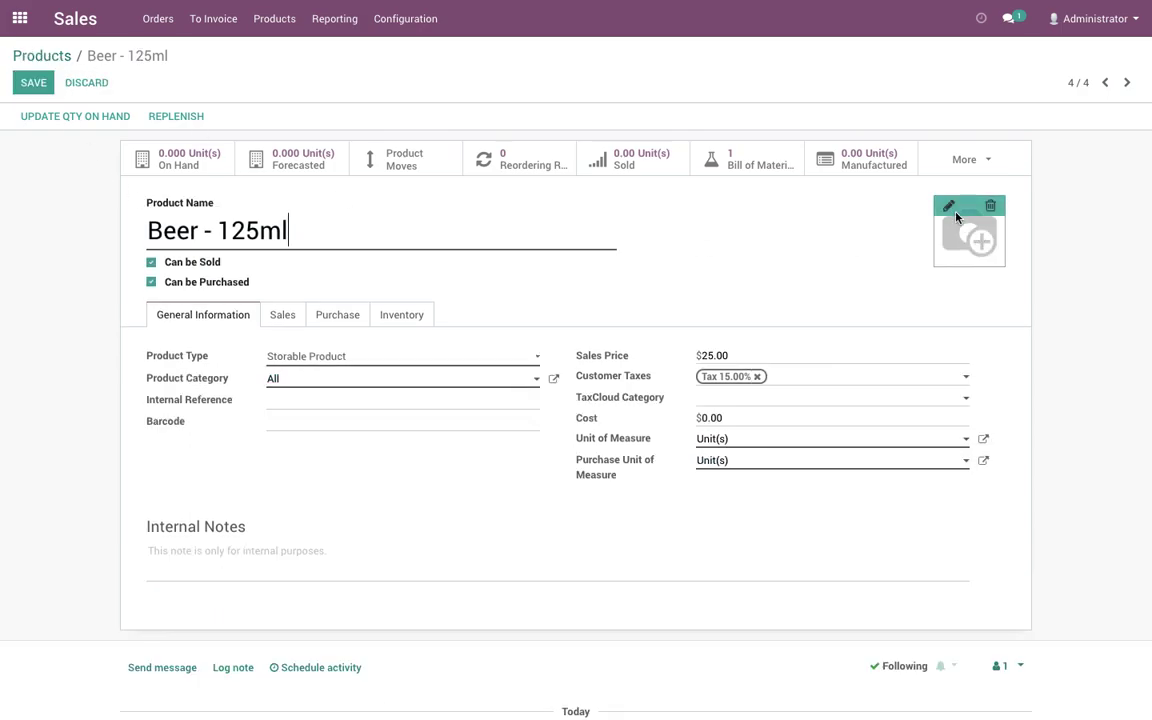
pyautogui.click(950, 208)
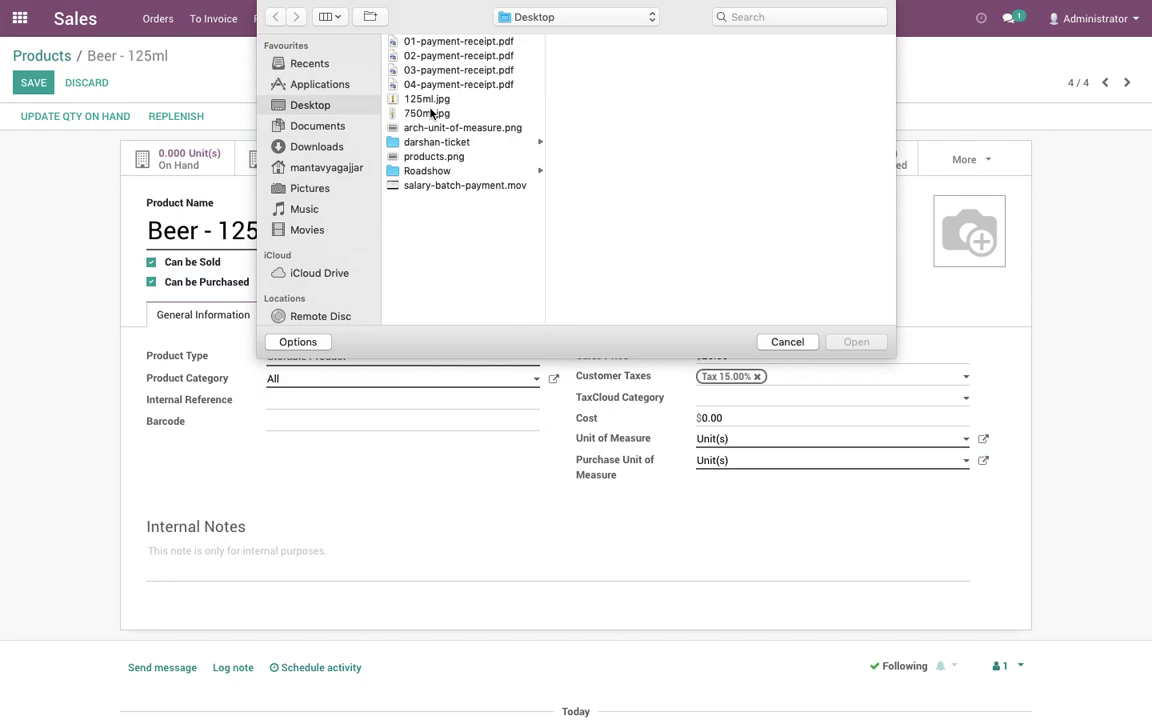
pyautogui.doubleClick(428, 100)
pyautogui.click(25, 84)
pyautogui.click(28, 80)
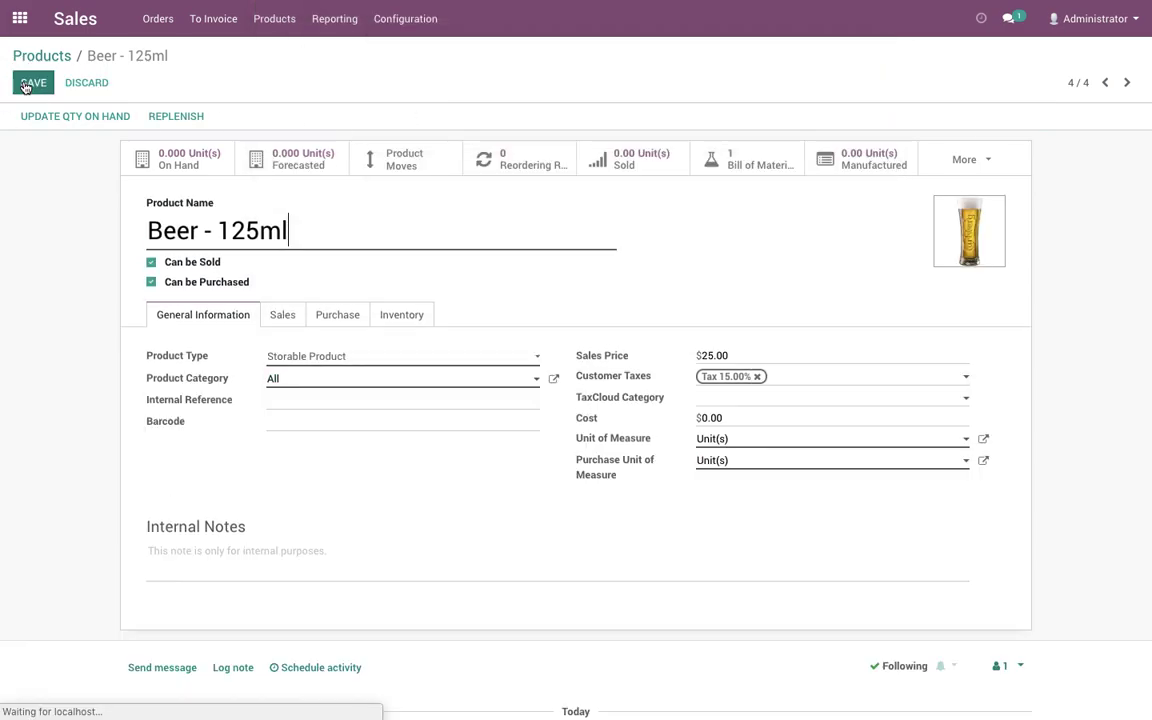
# Set 750ml.jpg from the Desktop as the product image of Beer - 750ml, save it, and return to the product list.
pyautogui.click(60, 60)
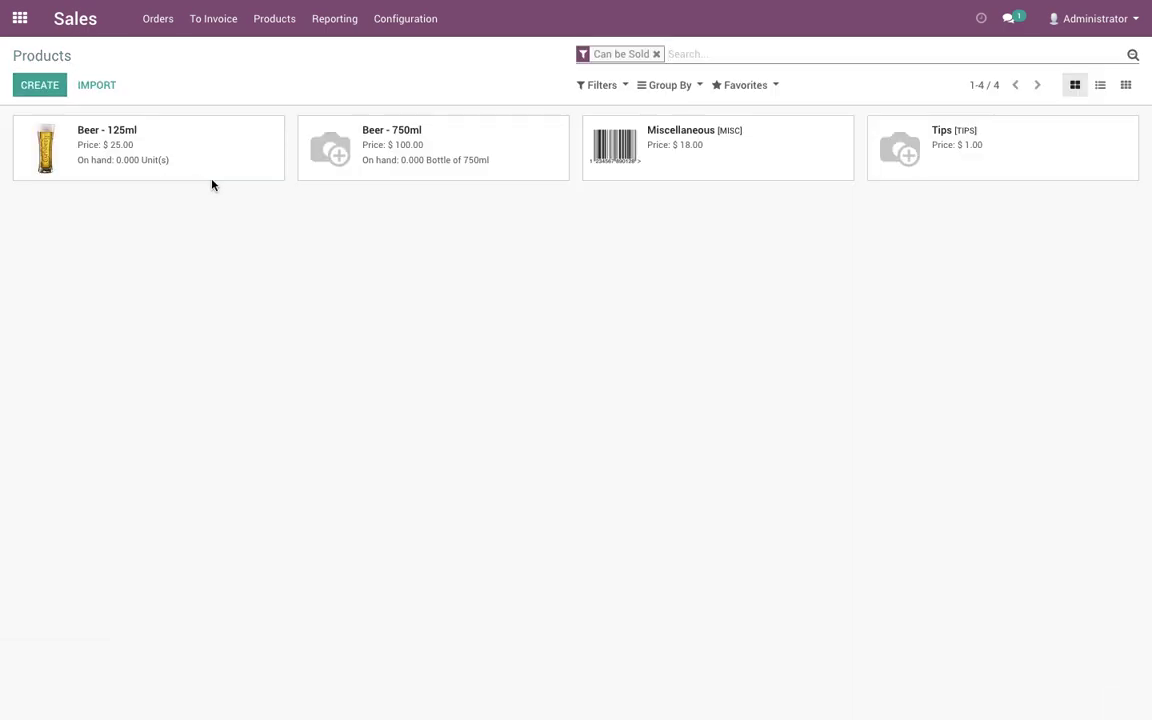
pyautogui.click(422, 159)
pyautogui.click(30, 82)
pyautogui.click(948, 205)
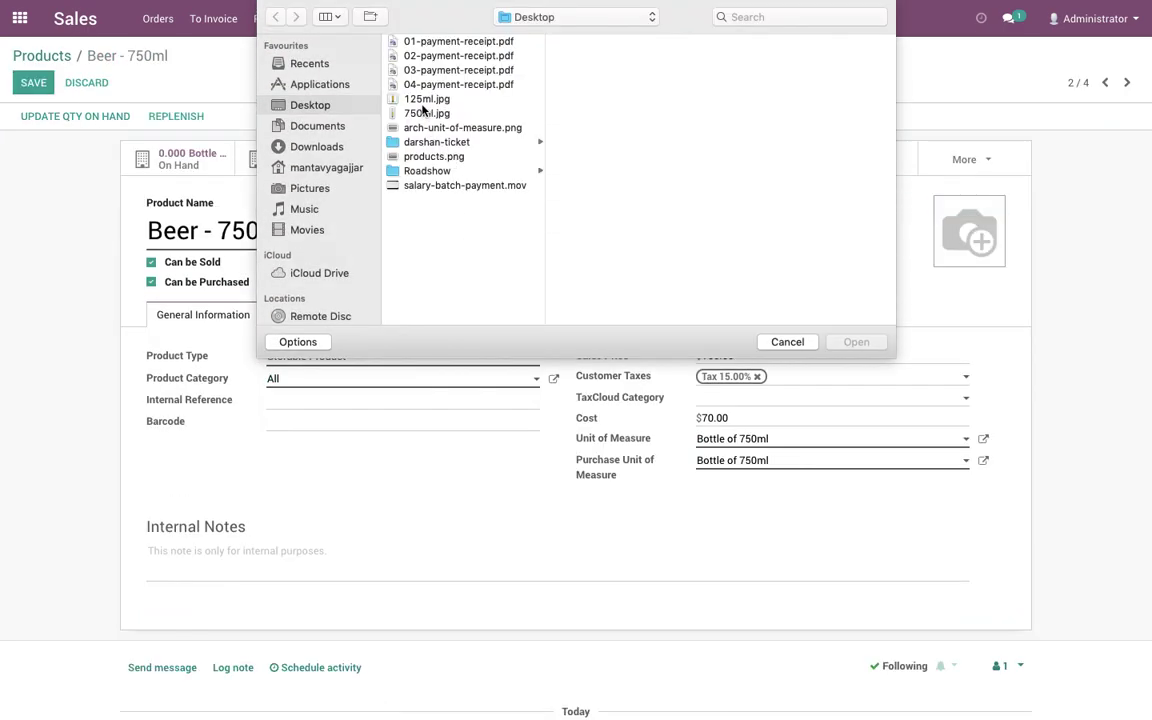
pyautogui.click(424, 100)
pyautogui.click(422, 114)
pyautogui.doubleClick(422, 114)
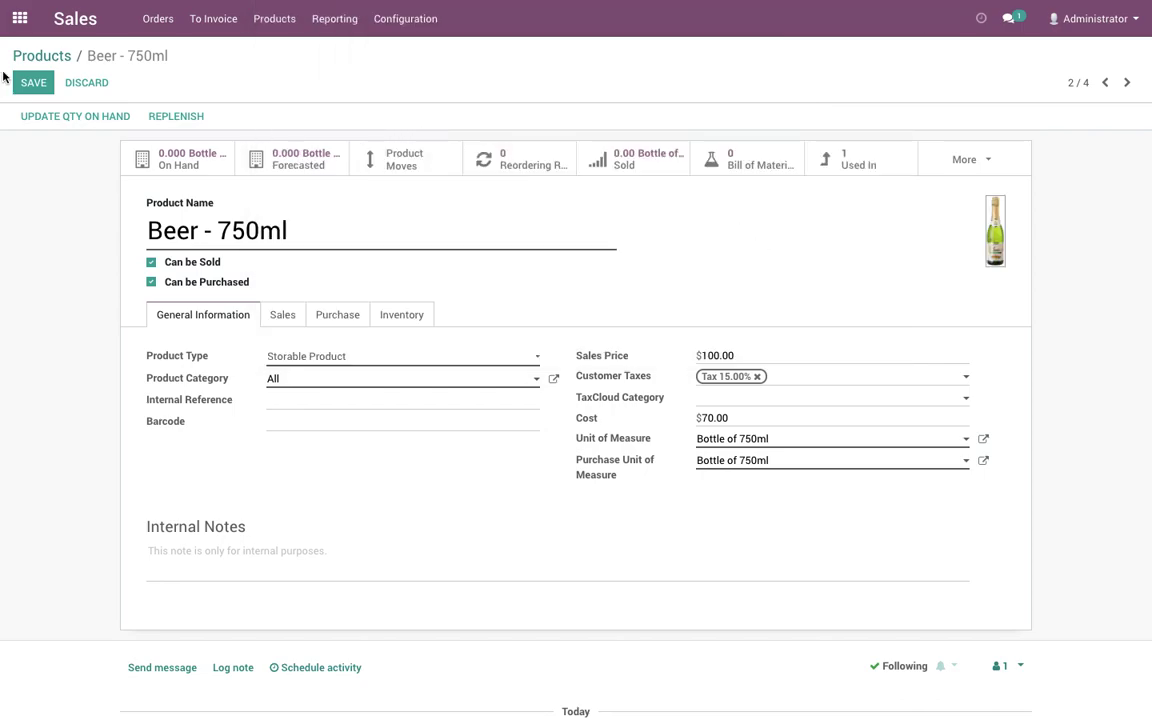
pyautogui.click(31, 82)
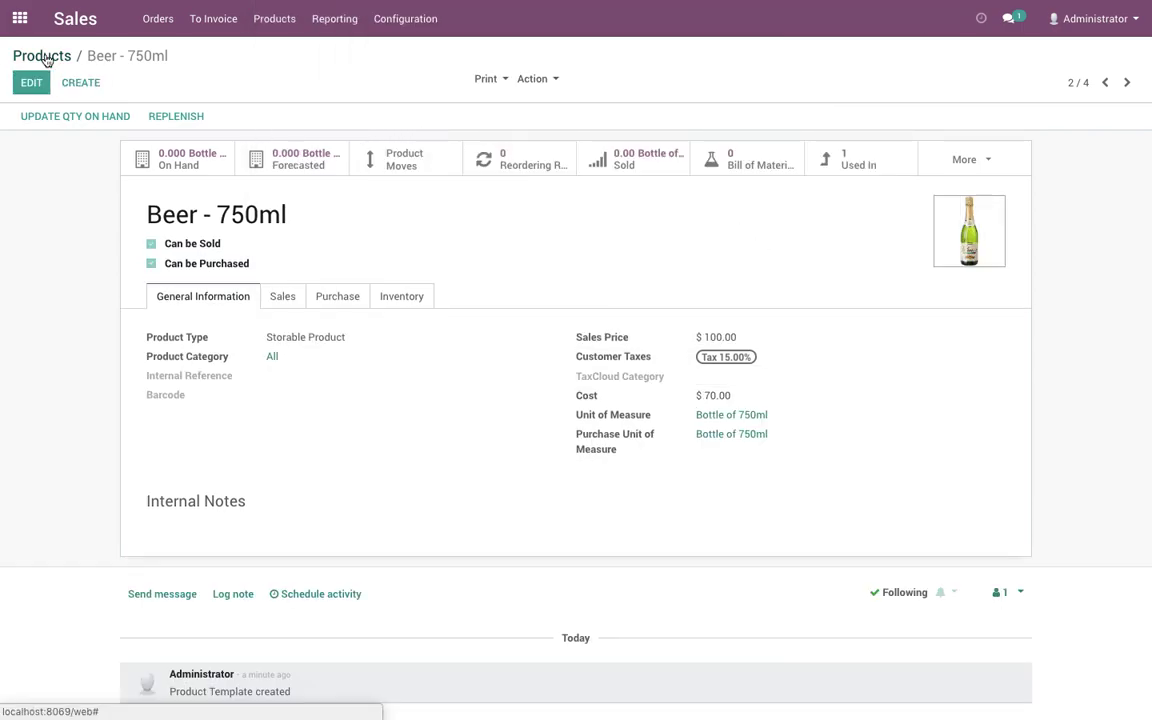
pyautogui.click(46, 59)
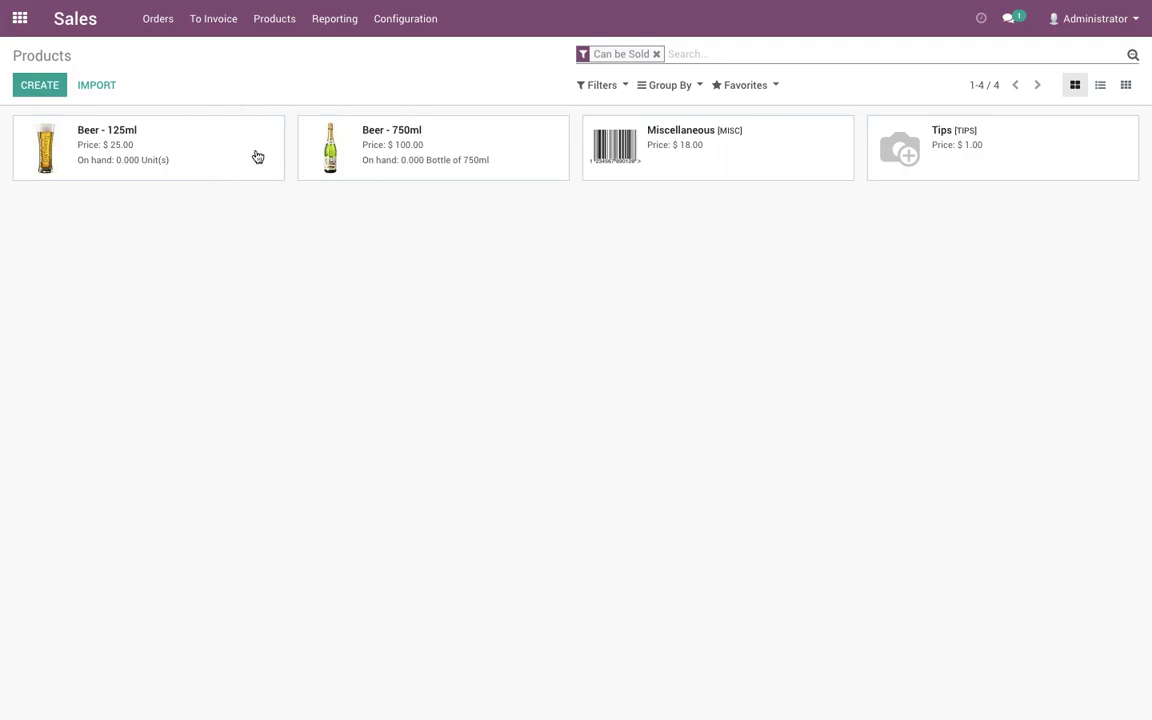
# Switch to the Purchase app and start a request for quotation with a newly created vendor named Supplier.
pyautogui.click(56, 31)
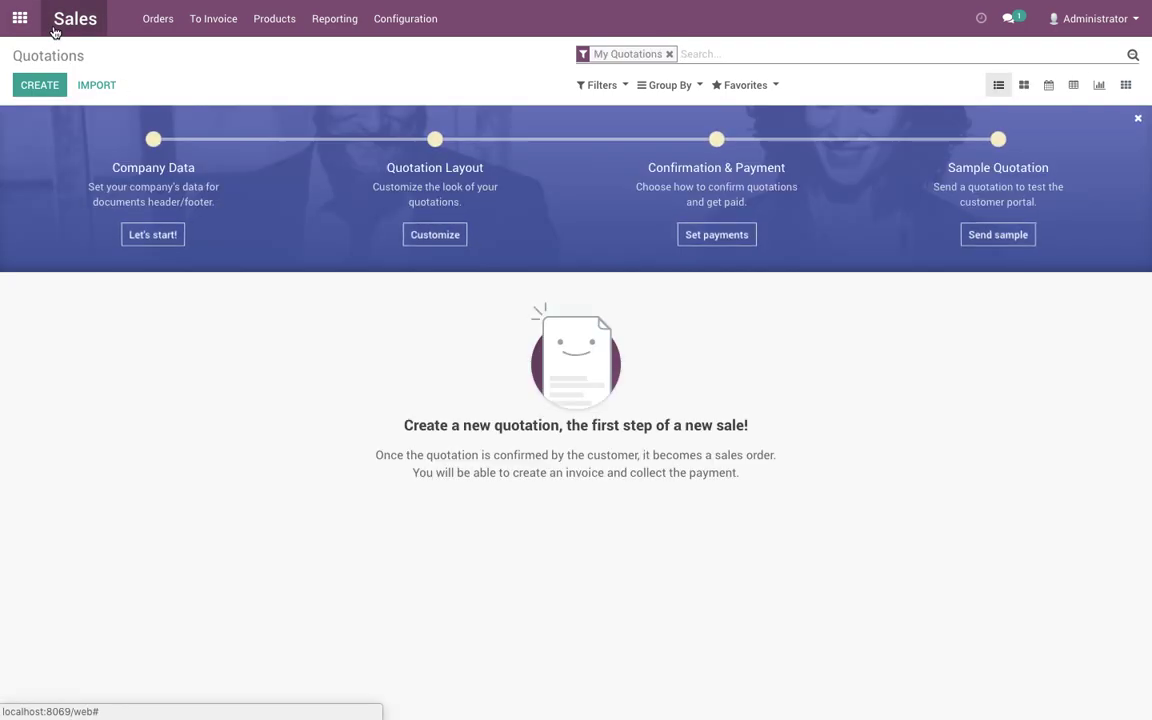
pyautogui.click(18, 17)
pyautogui.click(624, 170)
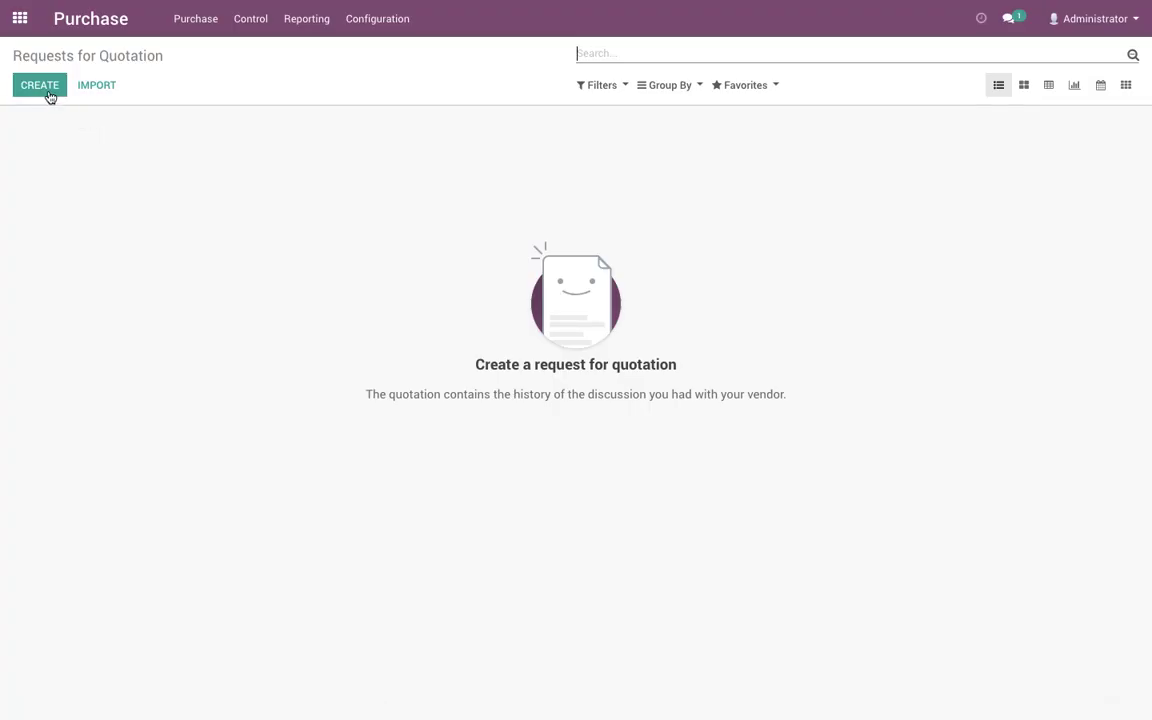
pyautogui.click(48, 93)
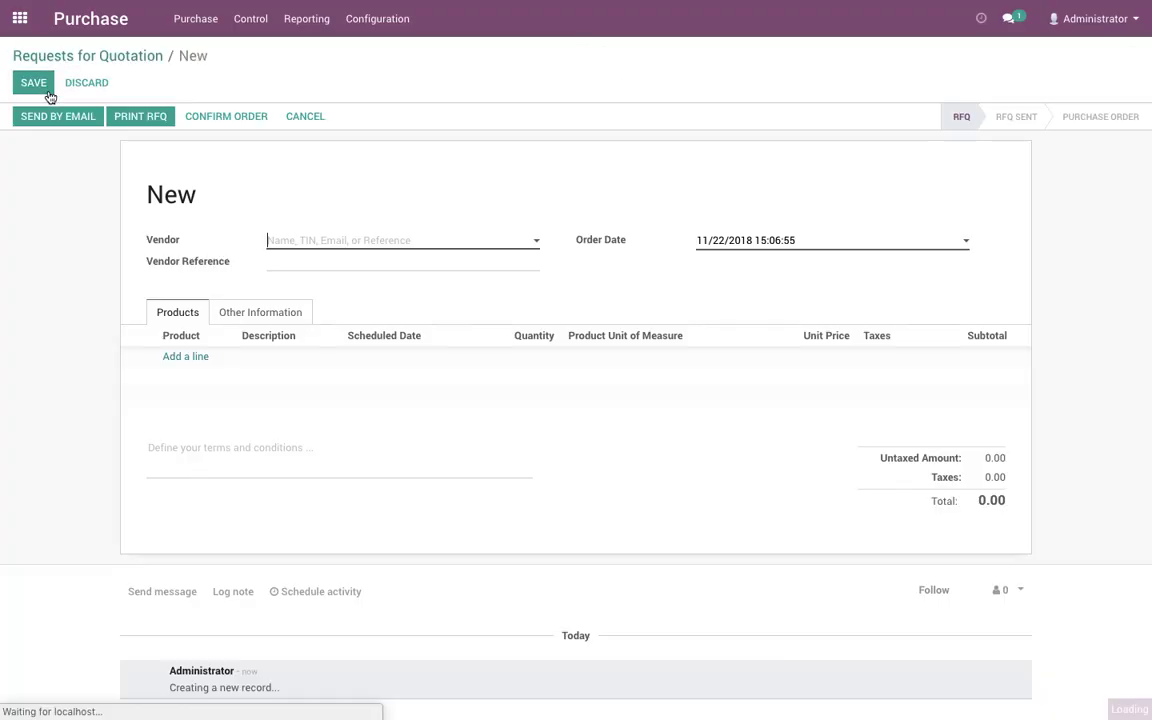
pyautogui.write('Supplie')
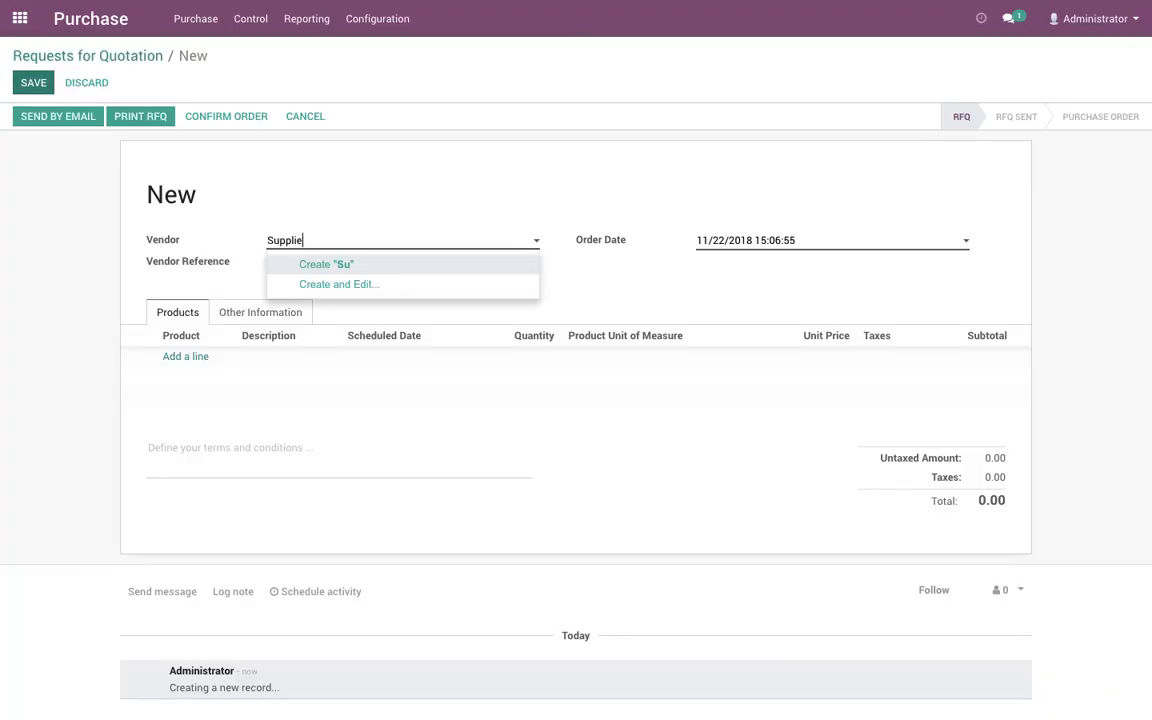
pyautogui.press('Return')
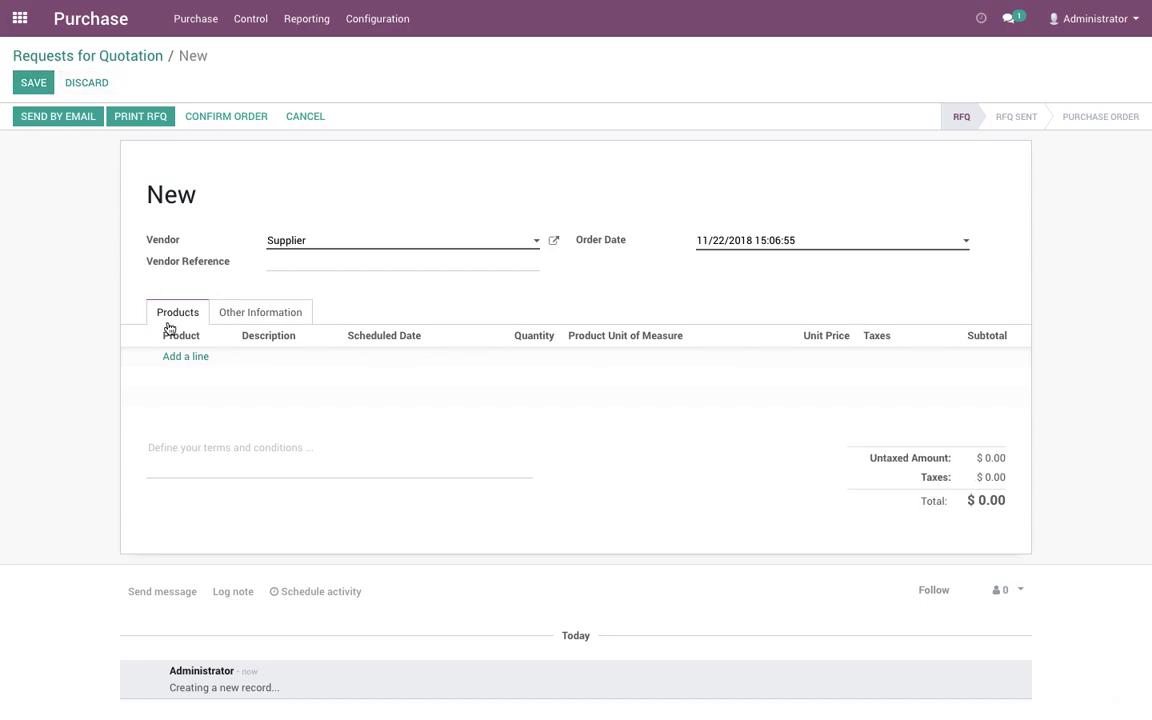
# Add Beer - 750ml to the request for quotation with quantity 6 and unit price 70, and save it.
pyautogui.click(185, 357)
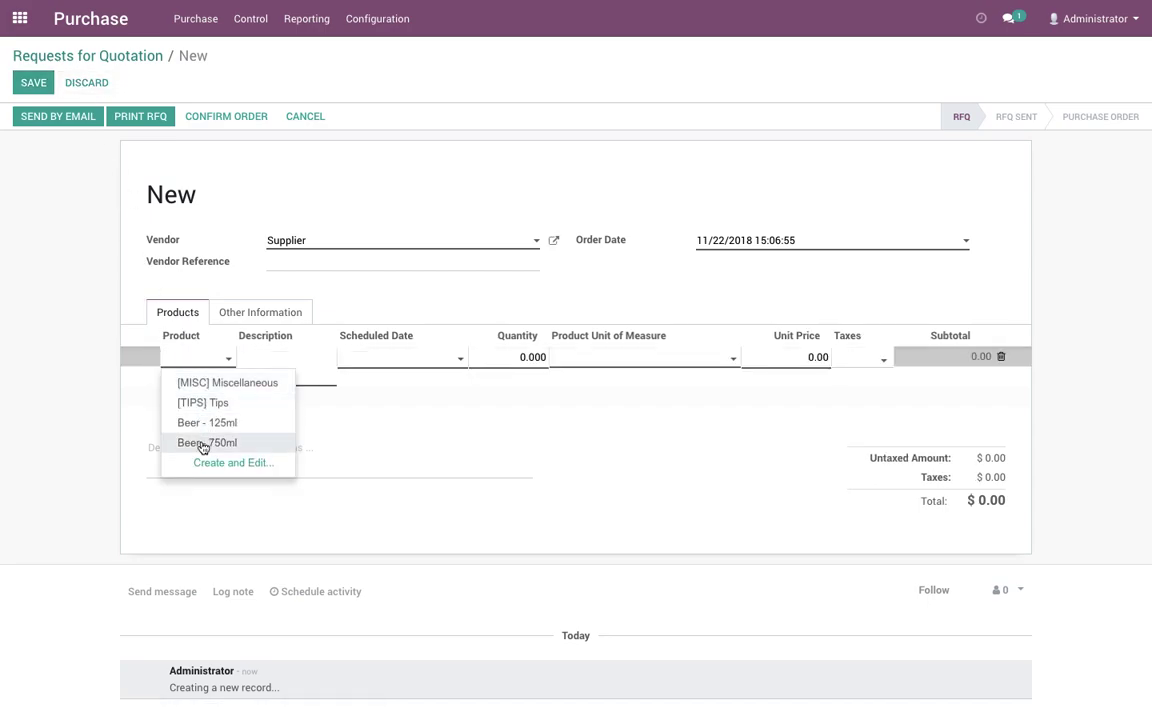
pyautogui.click(201, 441)
pyautogui.press('Tab')
pyautogui.press('Tab')
pyautogui.press('Tab')
pyautogui.write('6')
pyautogui.press('Tab')
pyautogui.press('Tab')
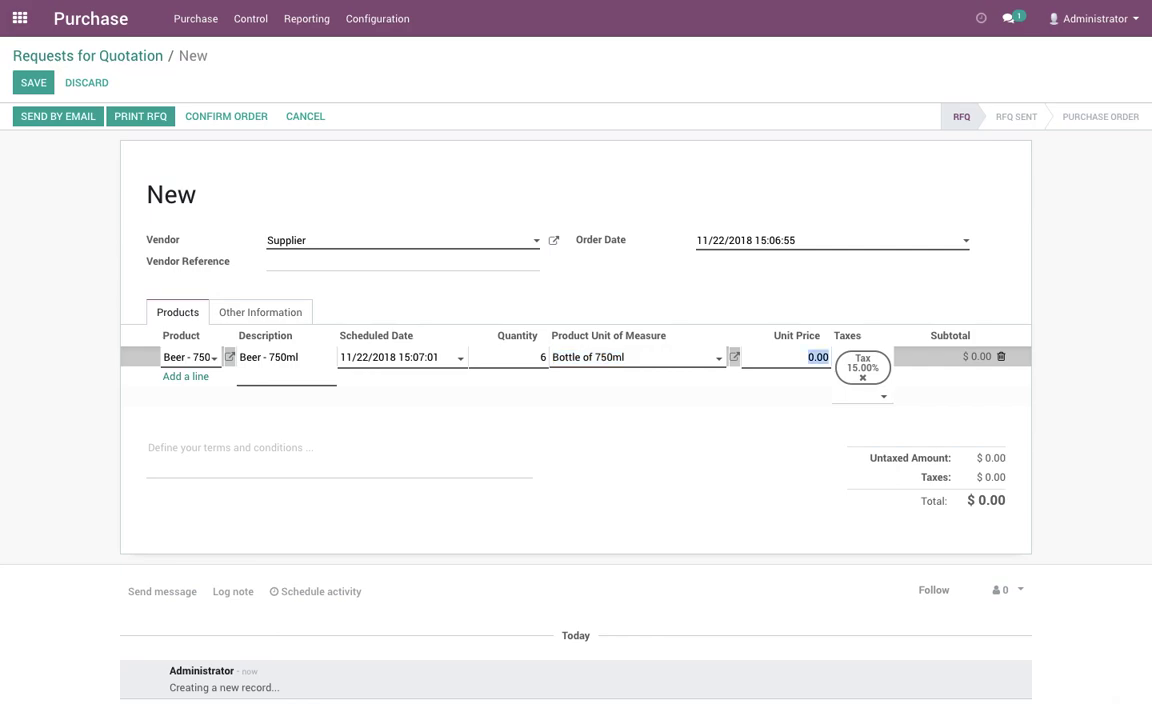
pyautogui.write('70')
pyautogui.click(655, 511)
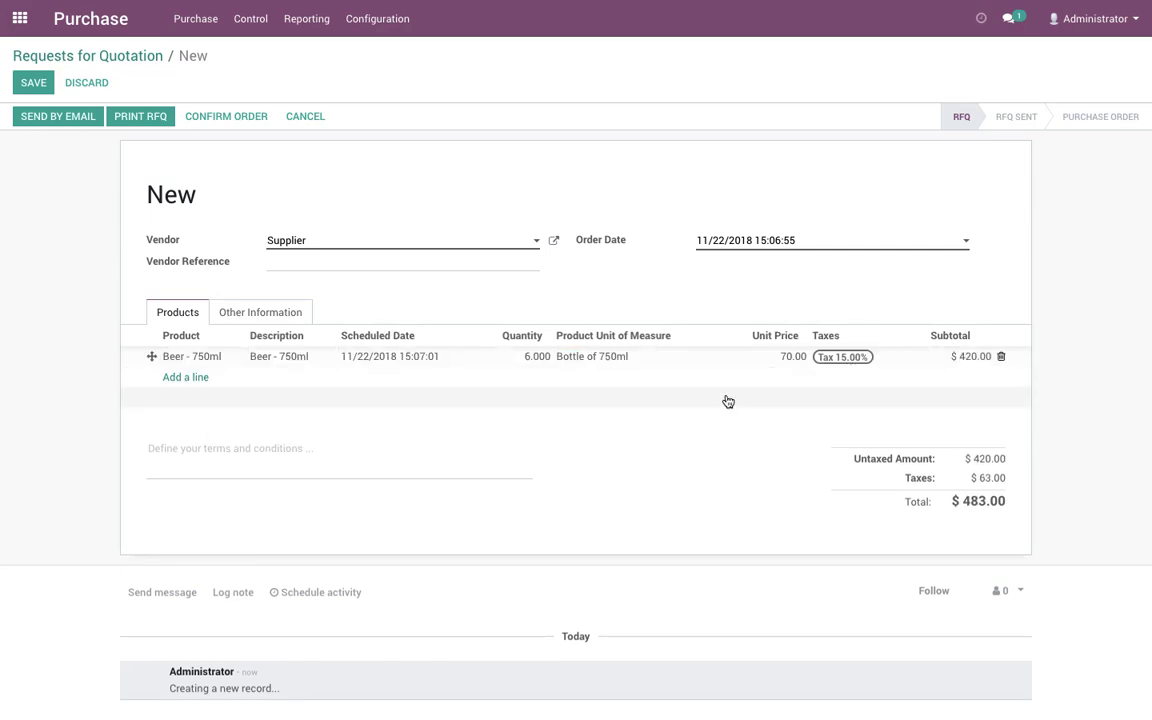
pyautogui.click(40, 85)
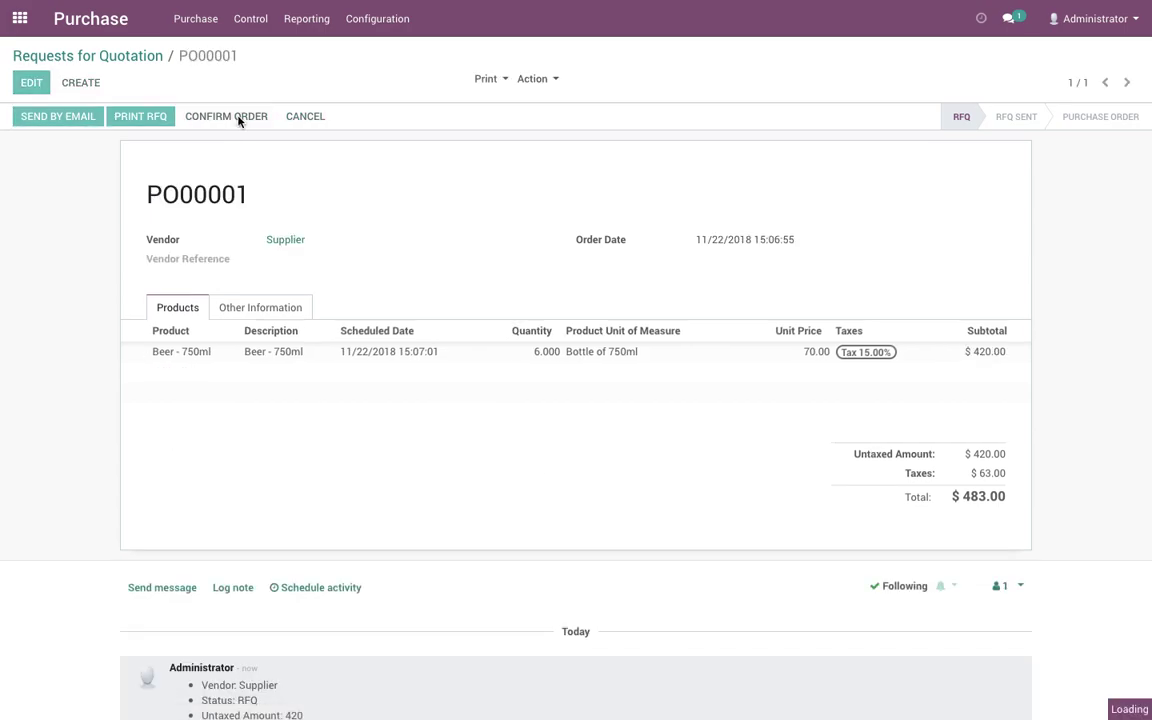
# Confirm the purchase order and validate its receipt for the full ordered quantity of Beer - 750ml.
pyautogui.click(238, 118)
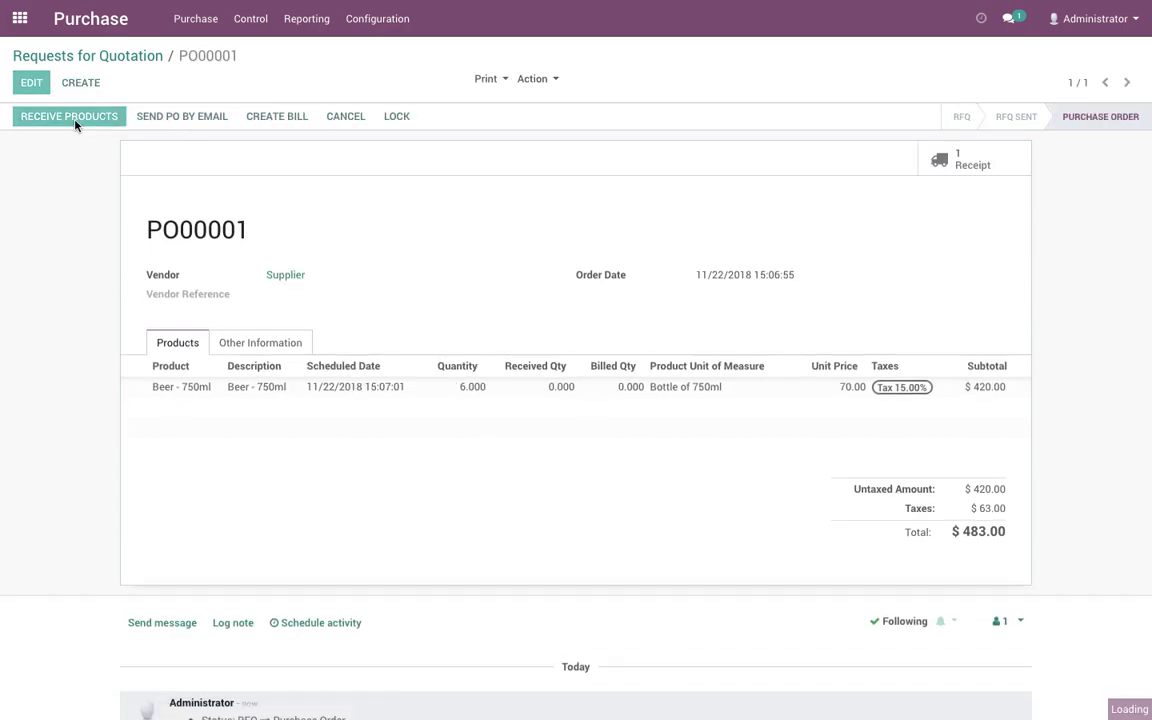
pyautogui.click(69, 116)
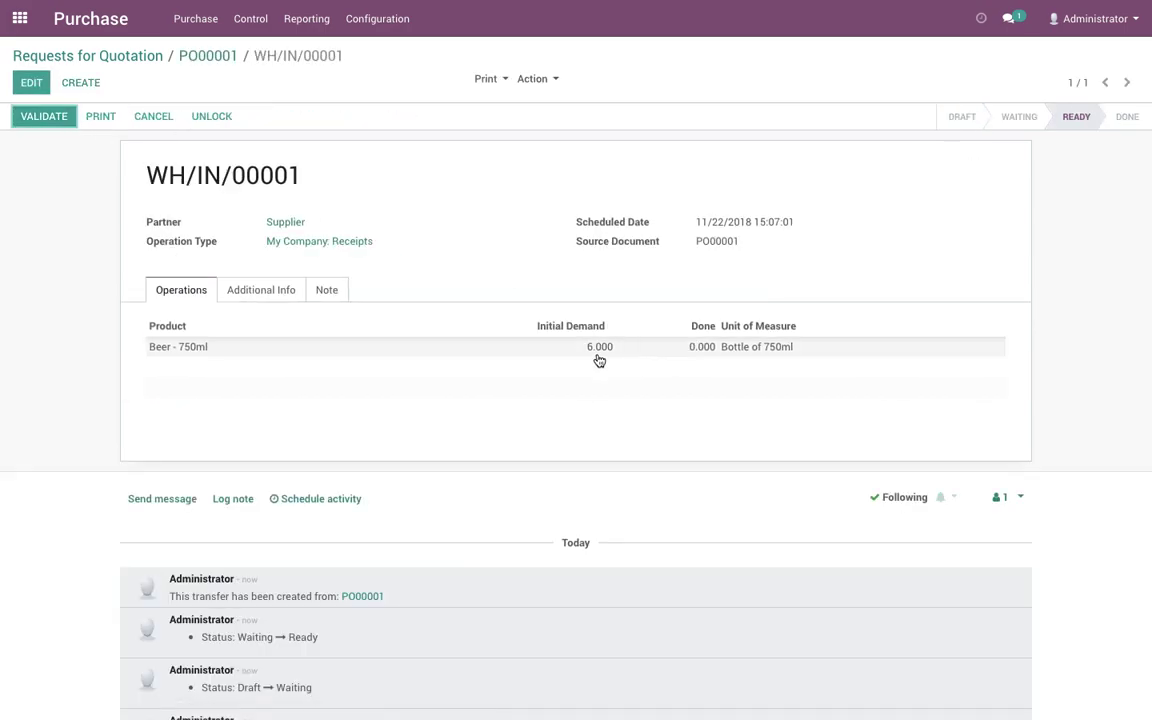
pyautogui.click(58, 120)
pyautogui.click(209, 170)
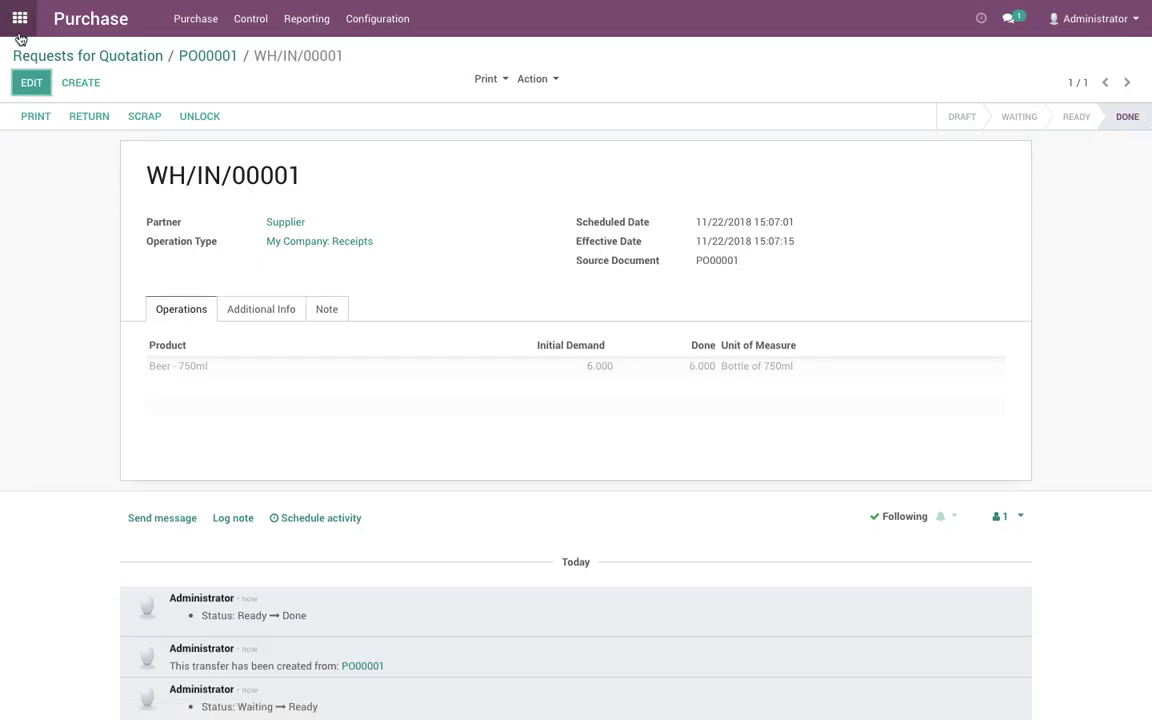
# Switch to the Inventory app and check the current stock of Beer - 750ml in WH/Stock using the inventory report.
pyautogui.click(20, 34)
pyautogui.click(751, 170)
pyautogui.click(390, 32)
pyautogui.click(398, 72)
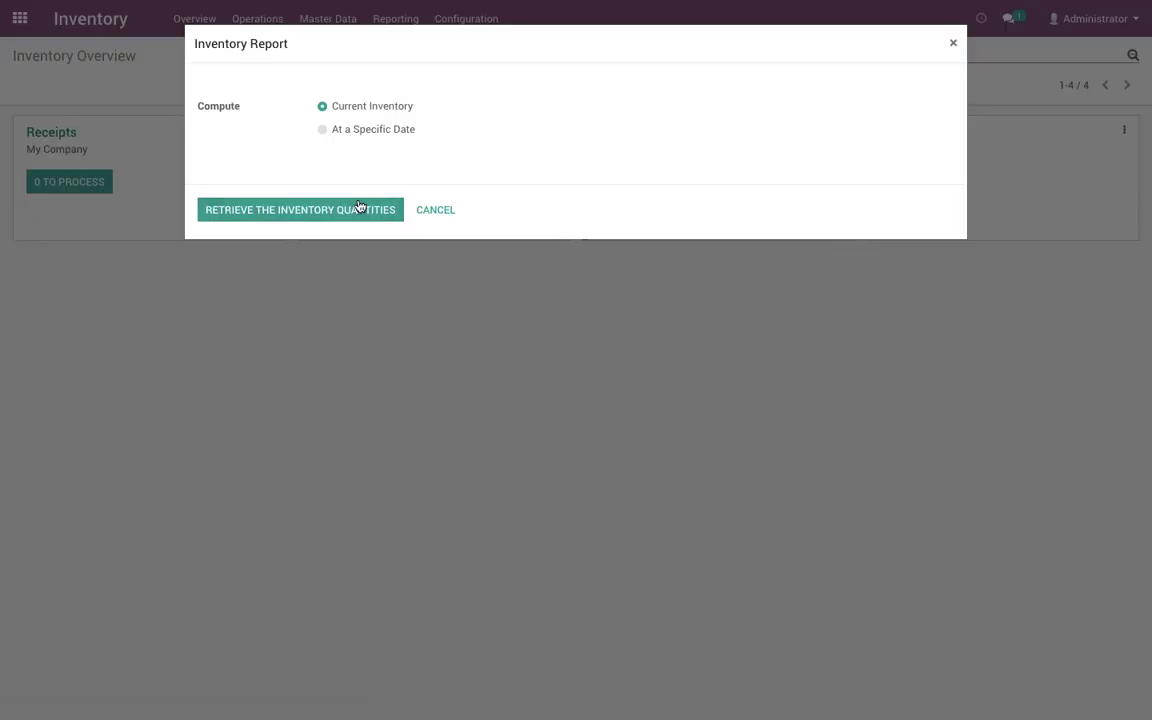
pyautogui.click(368, 208)
pyautogui.click(258, 160)
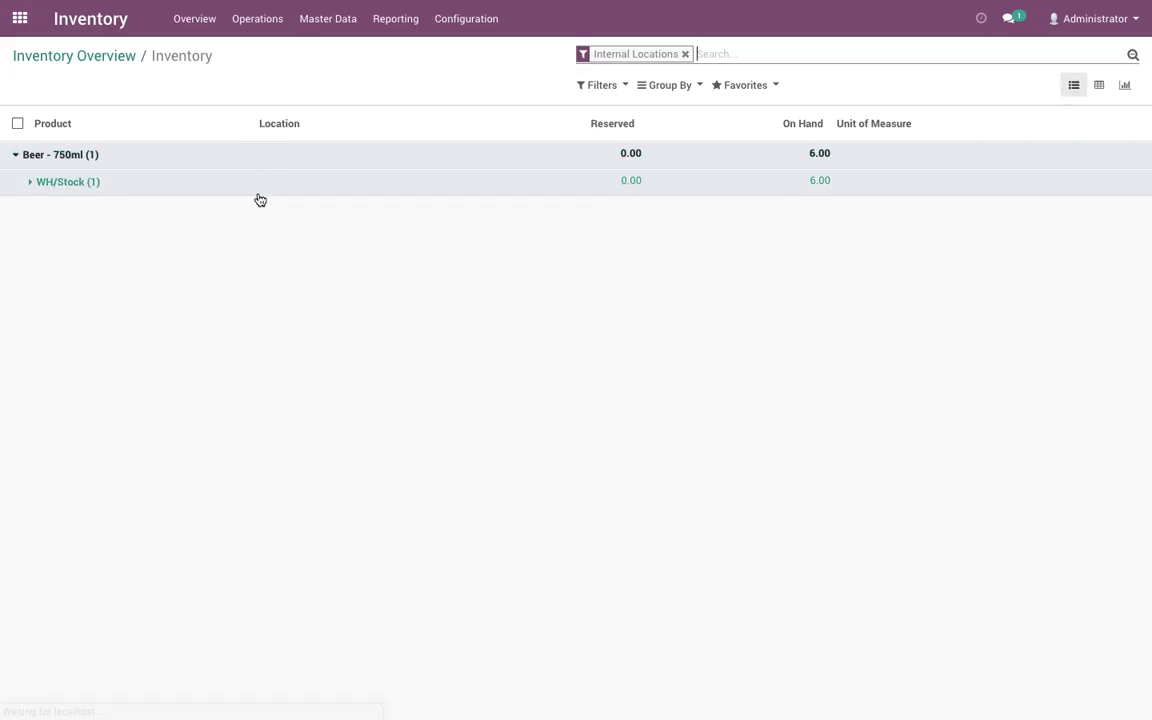
pyautogui.click(55, 186)
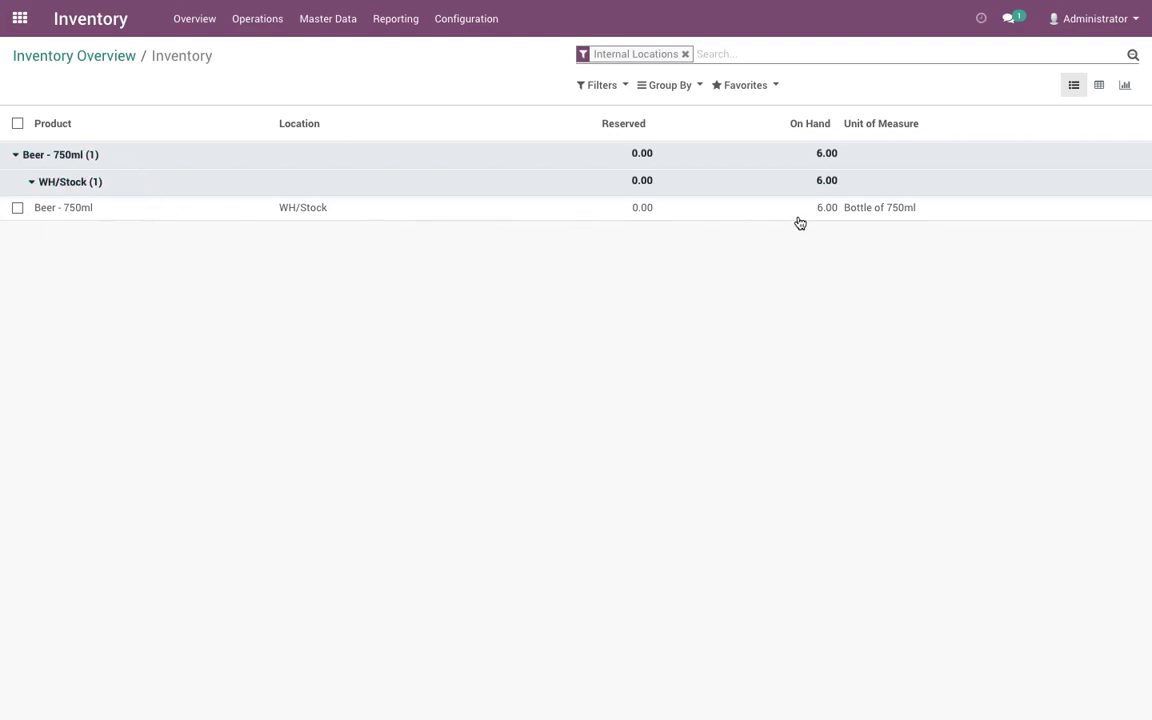
# Switch to the Sales app and start a quotation with a newly created customer named Customer.
pyautogui.click(19, 18)
pyautogui.click(428, 179)
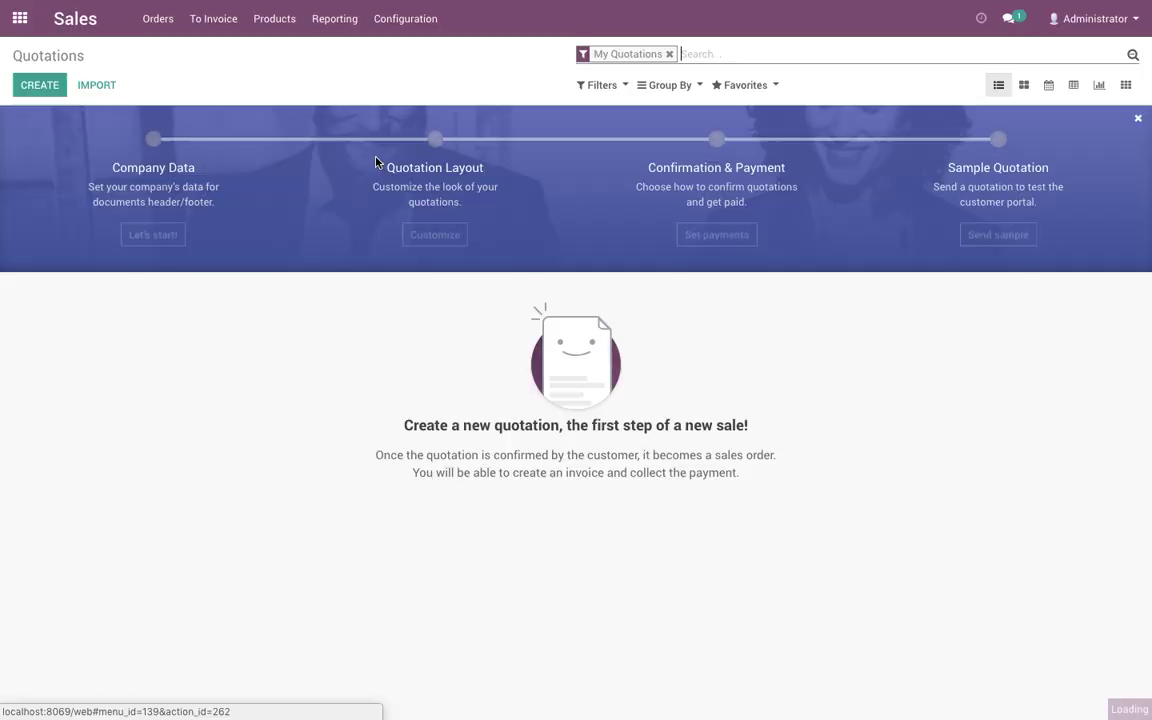
pyautogui.click(52, 86)
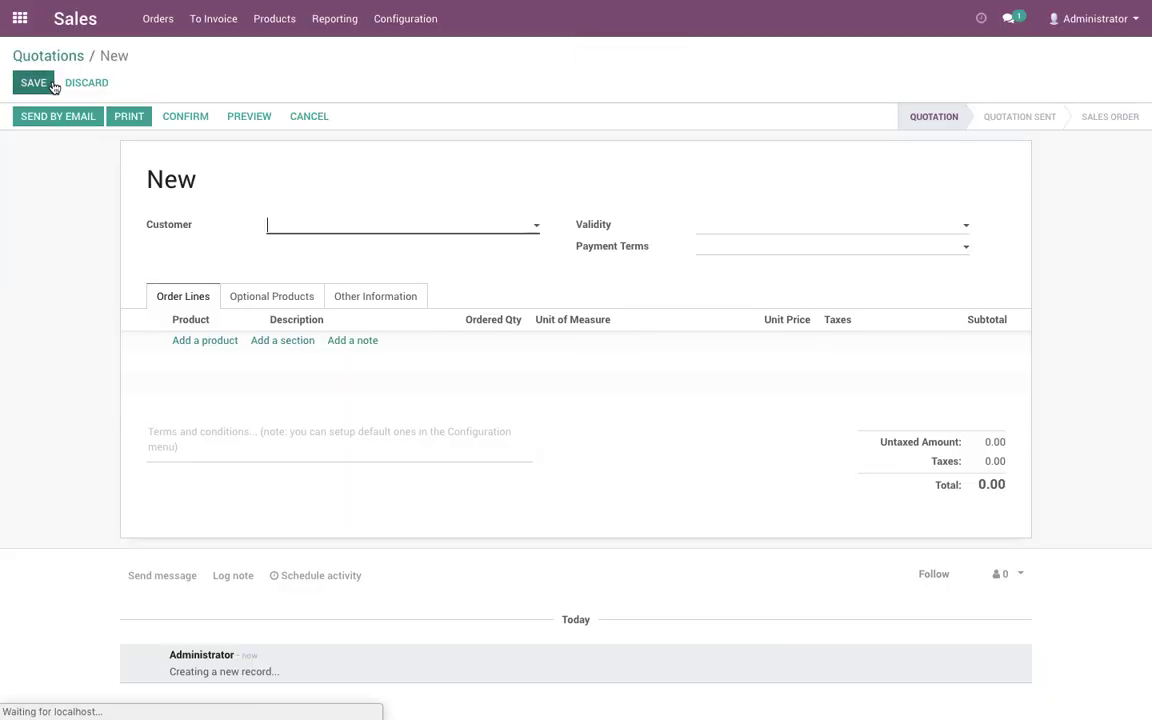
pyautogui.click(300, 227)
pyautogui.write('Customer')
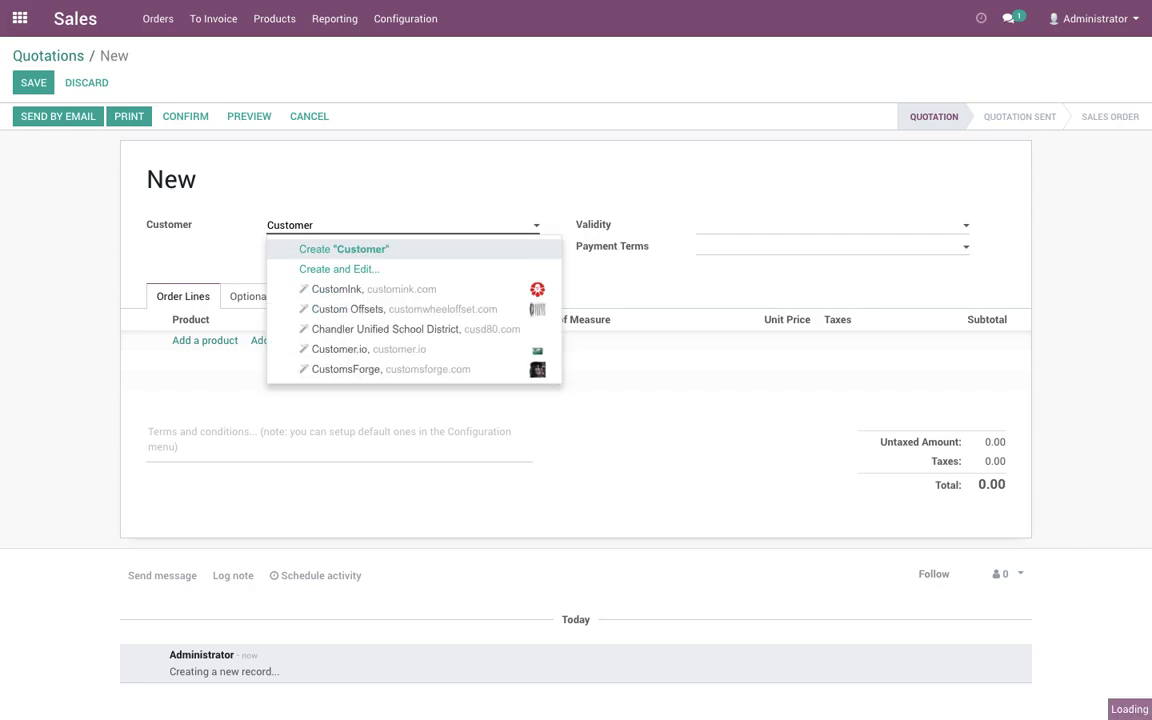
pyautogui.press('Return')
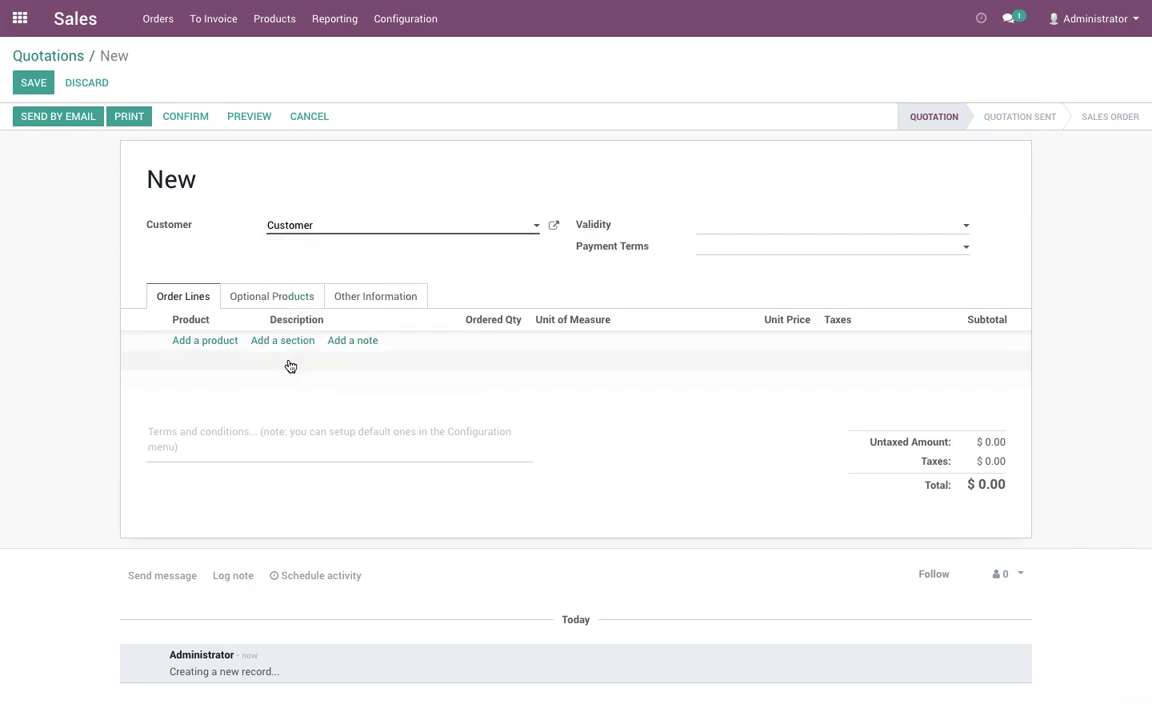
# Add Beer - 125ml to the quotation with an ordered quantity of 6 and save it.
pyautogui.click(197, 342)
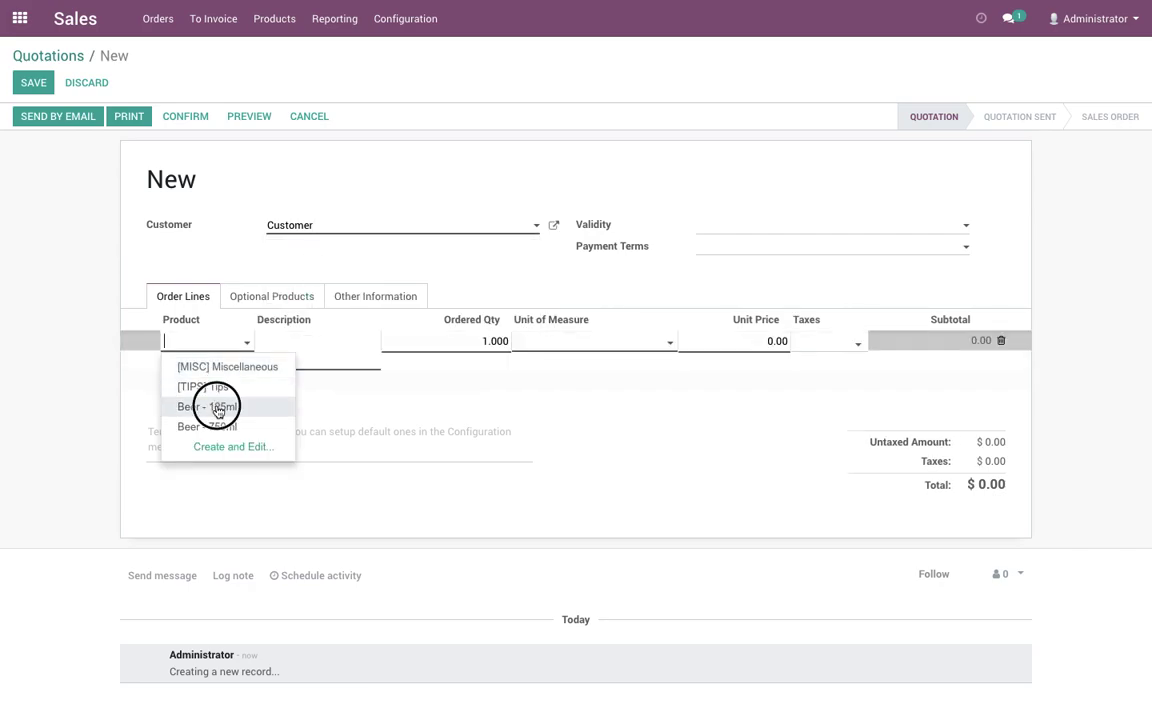
pyautogui.click(217, 406)
pyautogui.click(347, 146)
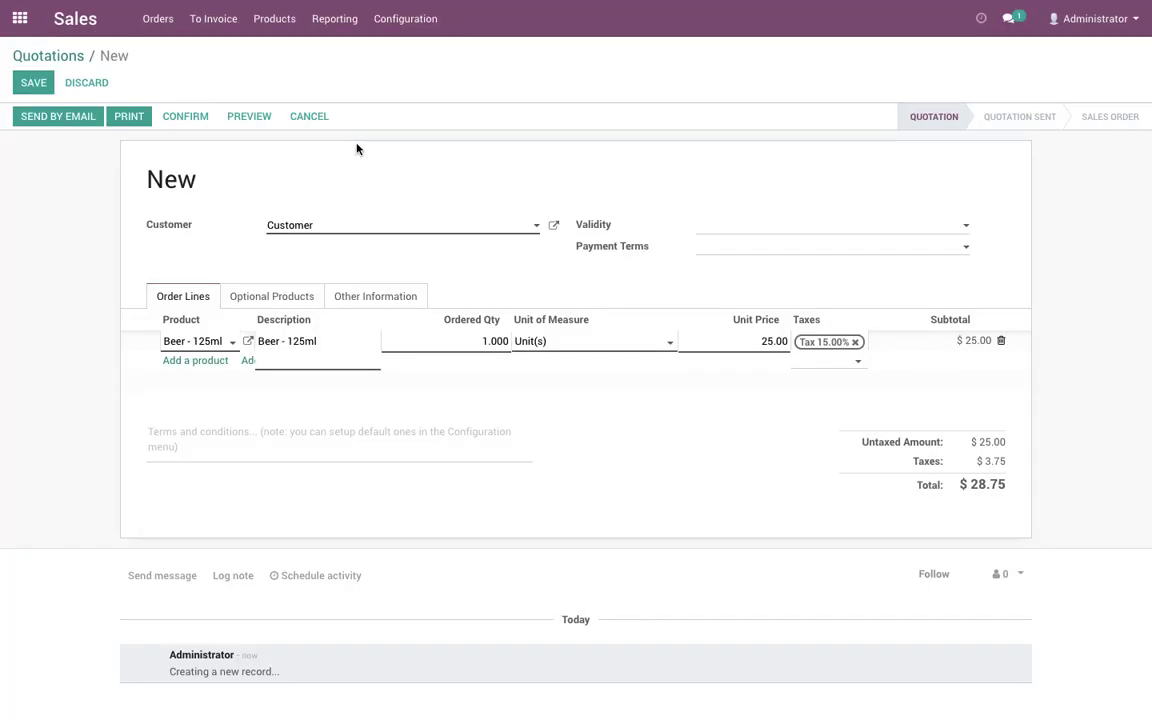
pyautogui.click(429, 338)
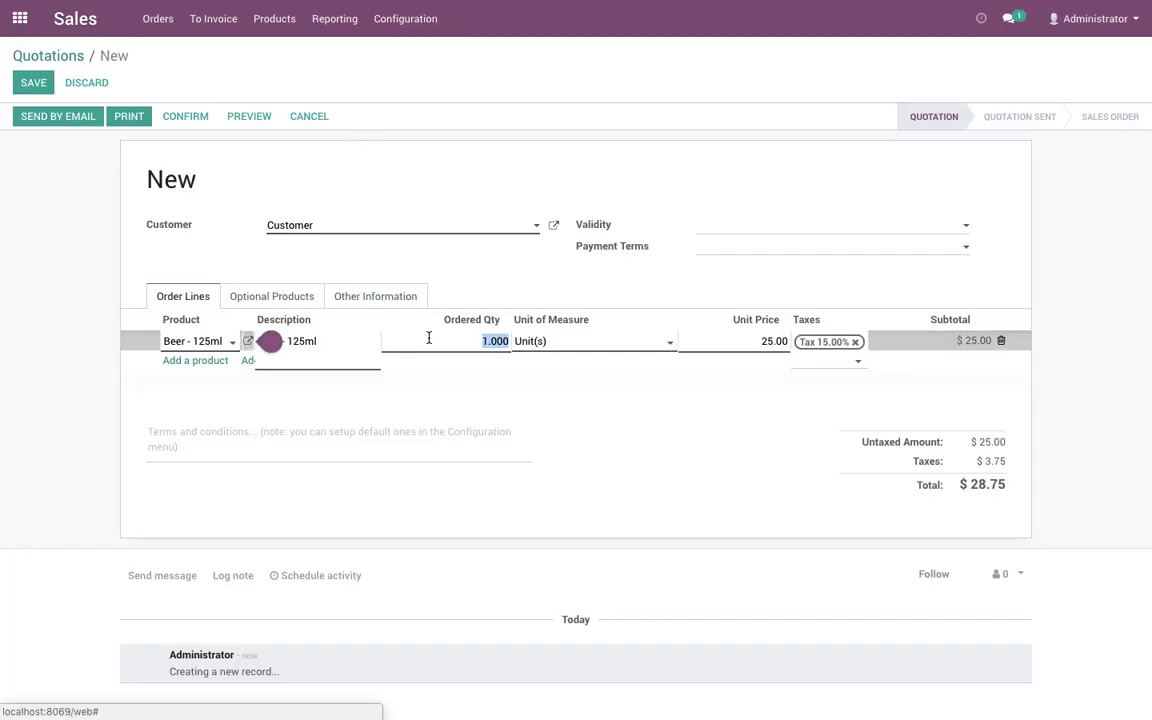
pyautogui.write('6')
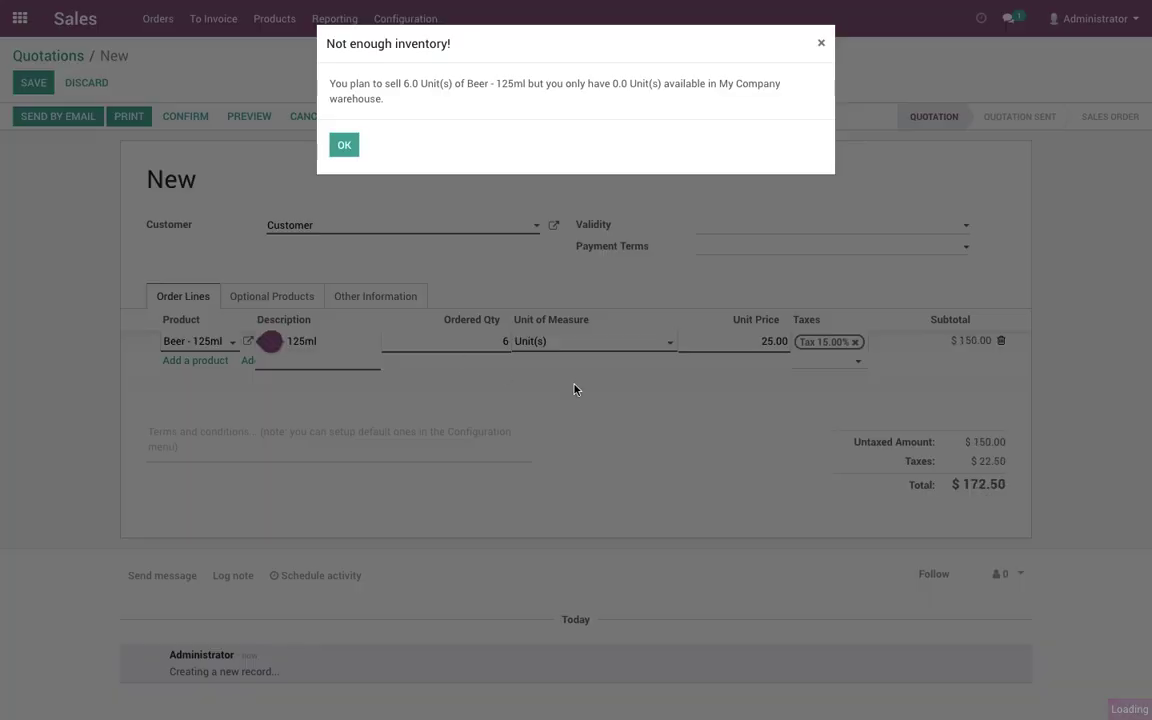
pyautogui.click(347, 144)
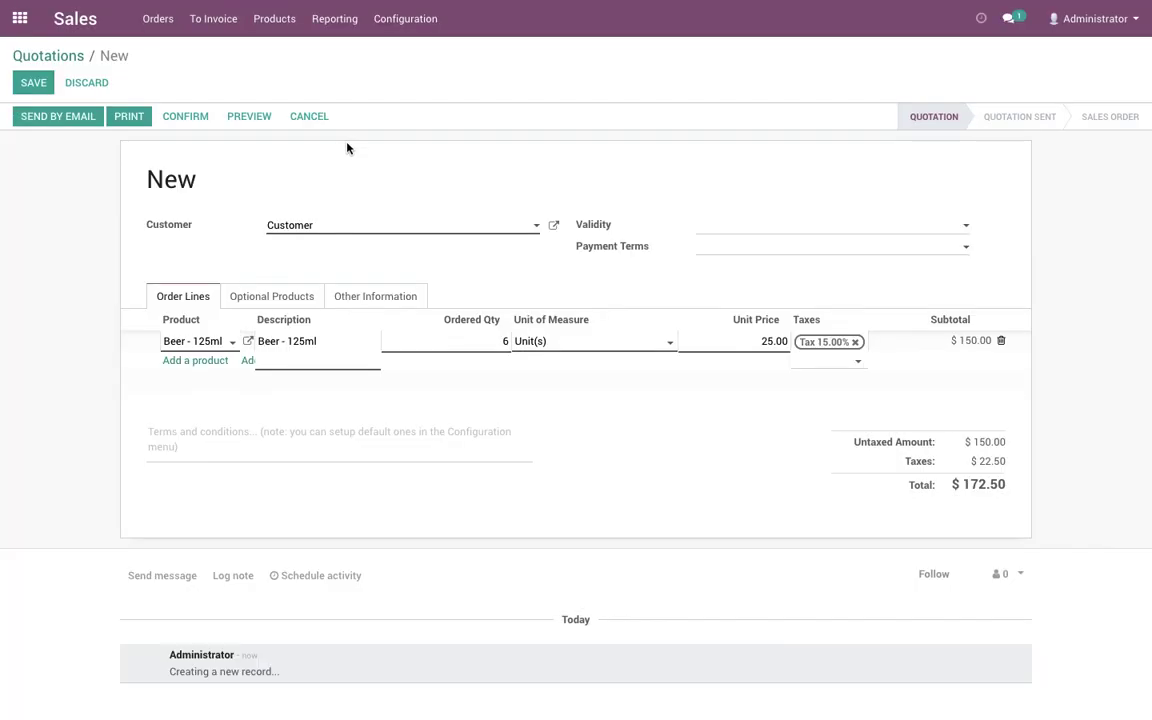
pyautogui.click(689, 383)
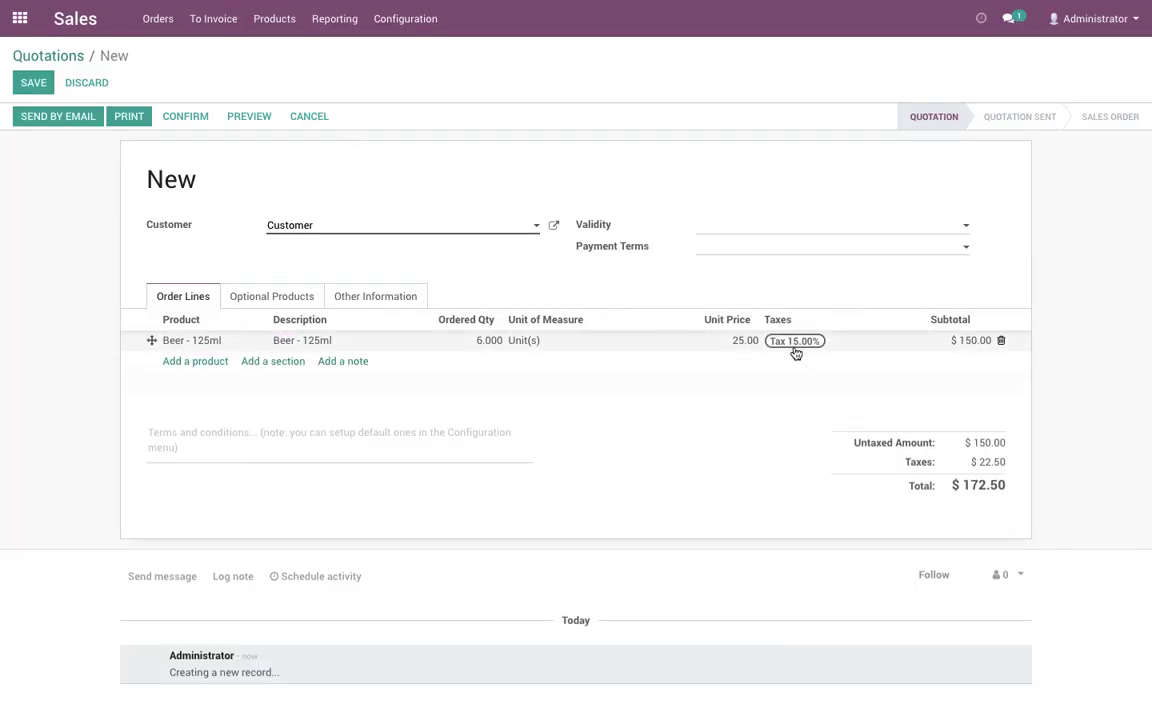
pyautogui.click(28, 84)
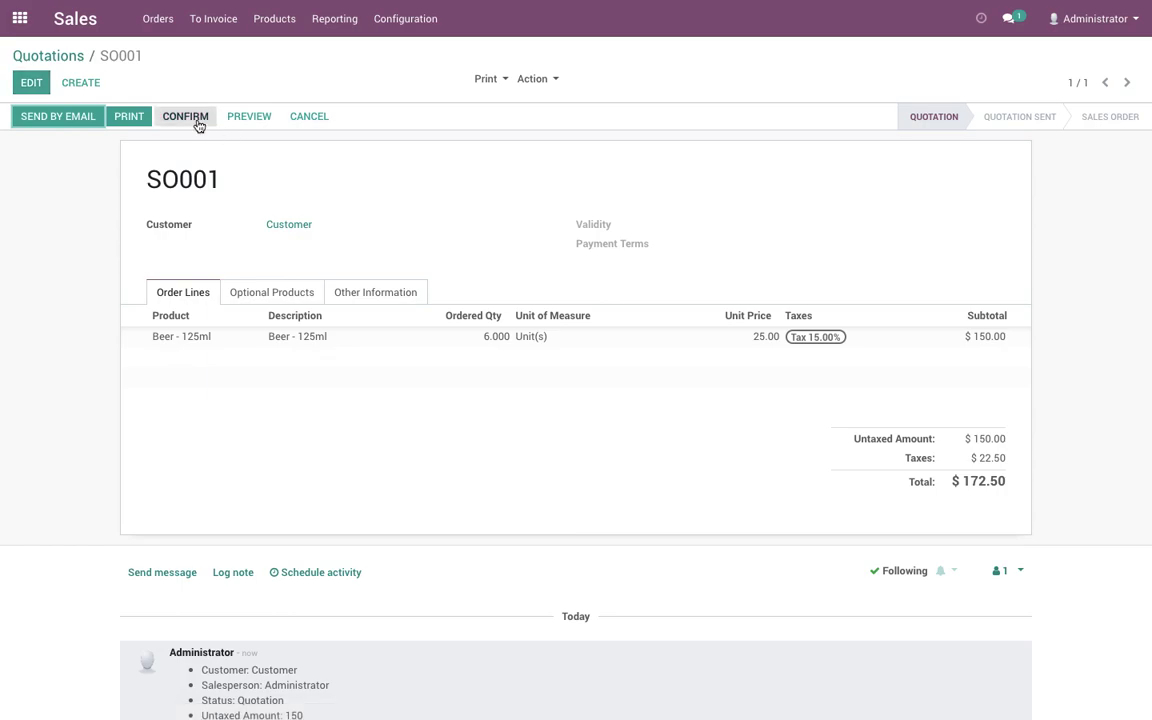
# Confirm the quotation, validate its delivery for the full quantity, and return to the sales order.
pyautogui.click(199, 124)
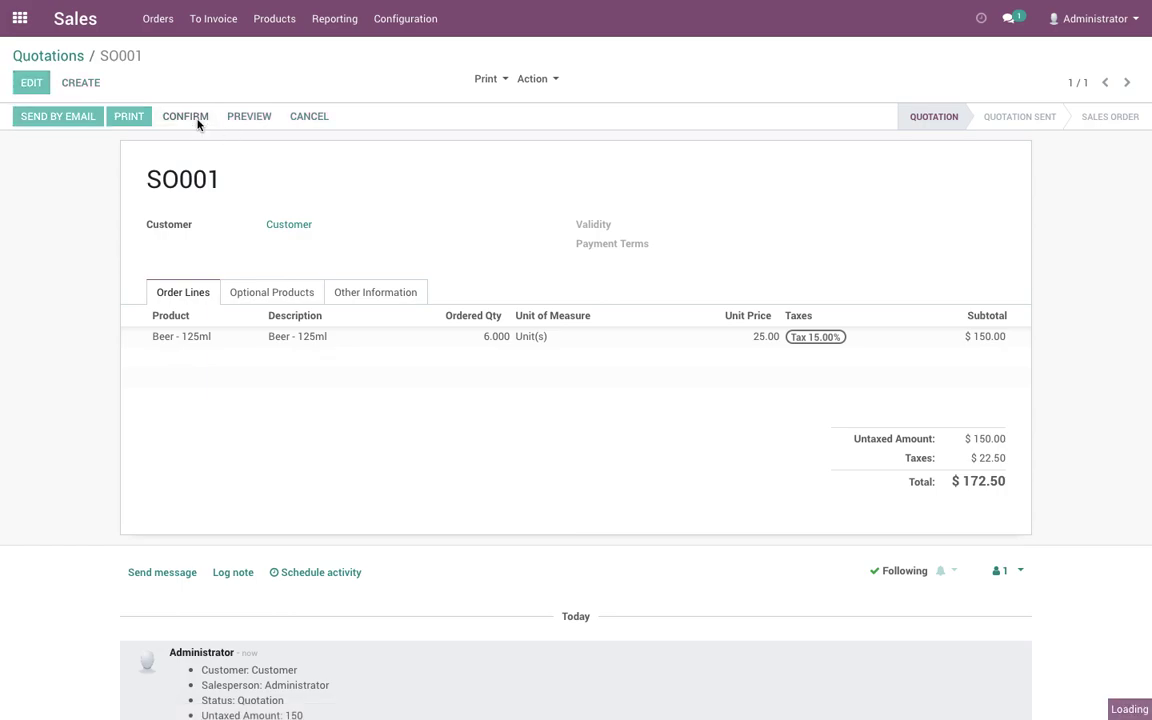
pyautogui.click(949, 170)
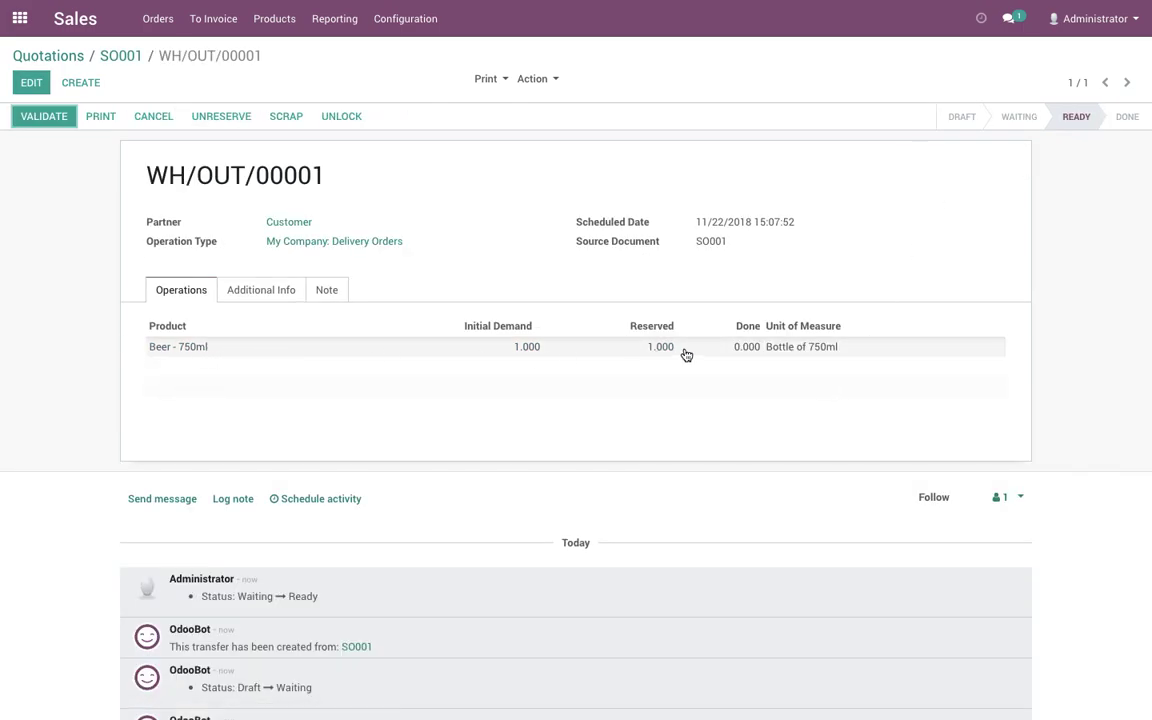
pyautogui.click(38, 120)
pyautogui.click(225, 172)
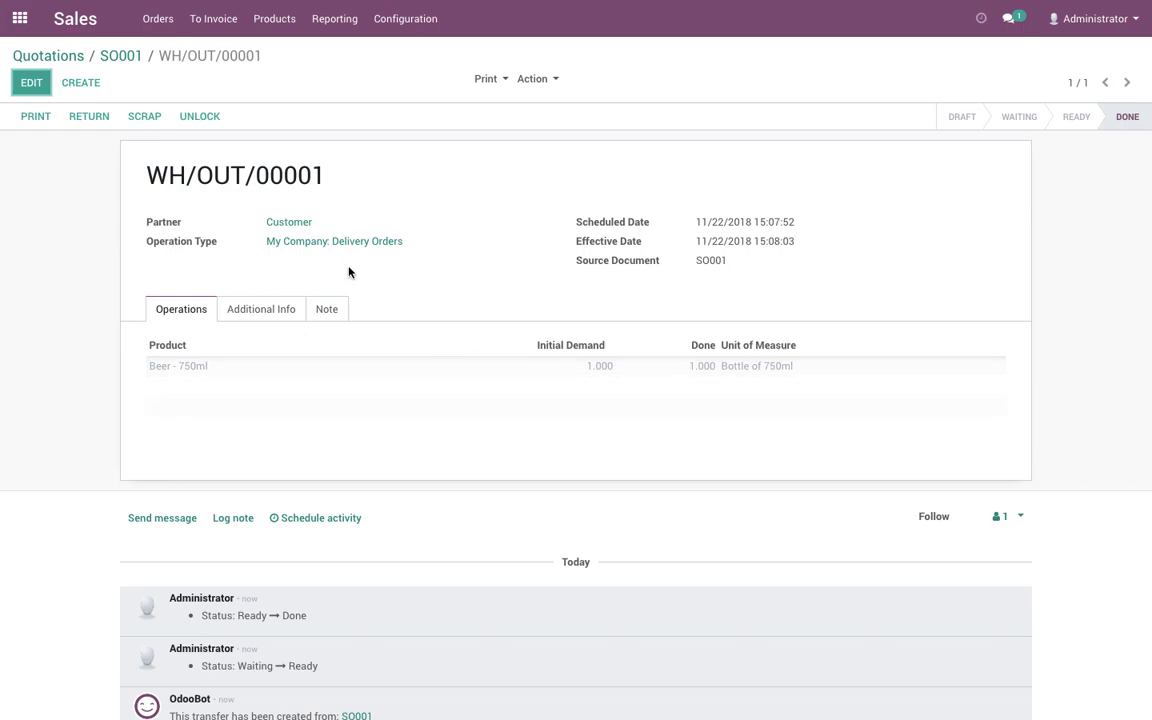
pyautogui.click(122, 56)
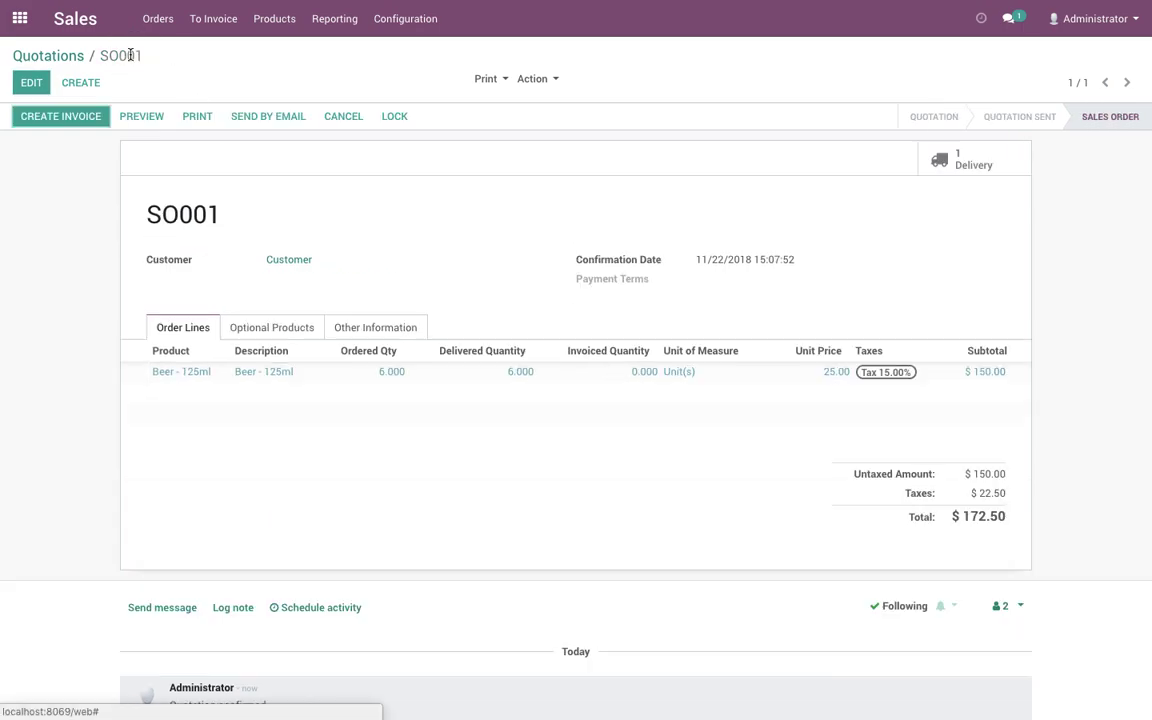
# Switch to the Inventory app and check the current Beer - 750ml stock in WH/Stock after the delivery using the inventory report.
pyautogui.click(19, 18)
pyautogui.click(748, 160)
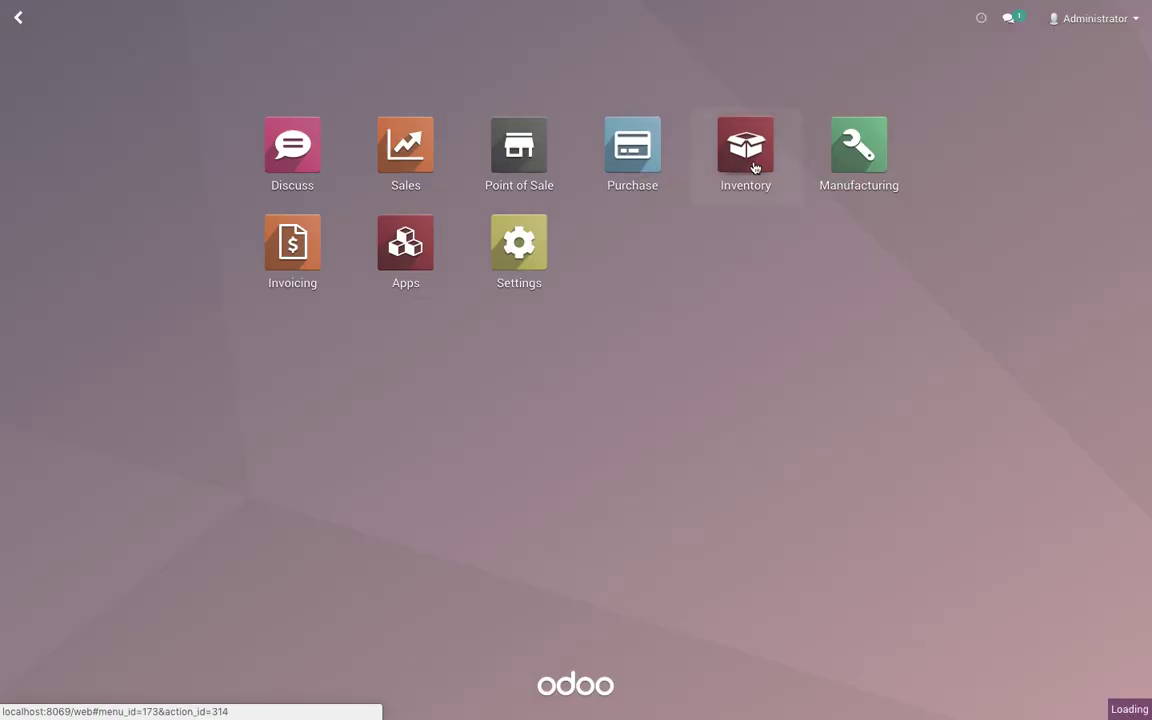
pyautogui.click(396, 18)
pyautogui.click(420, 72)
pyautogui.click(360, 204)
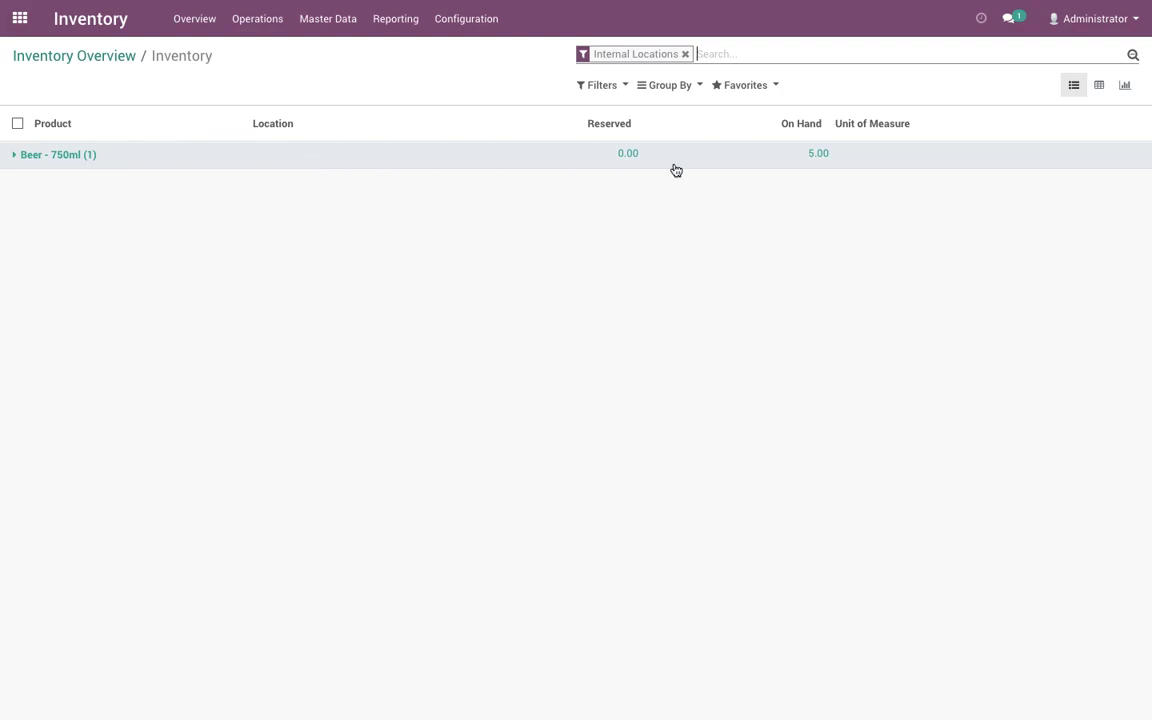
pyautogui.click(676, 166)
pyautogui.click(820, 178)
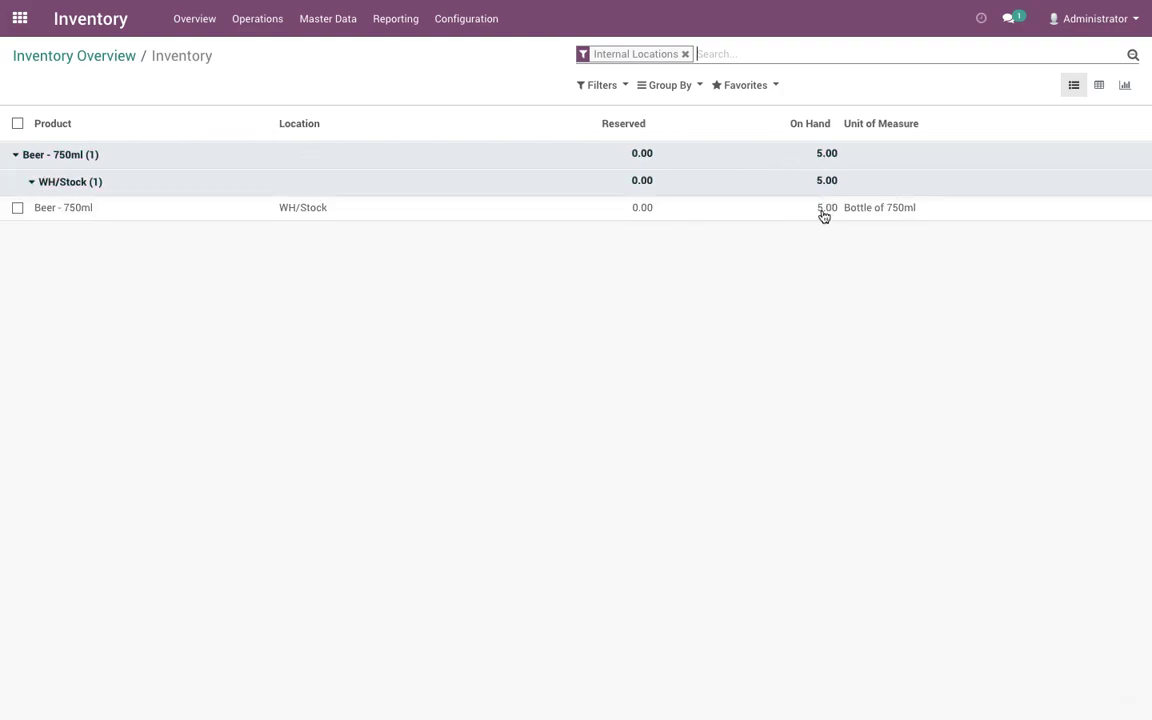
# Switch to the Point of Sale app, start a Shop session, and add Beer - 125ml to the order with quantity 6.
pyautogui.click(19, 18)
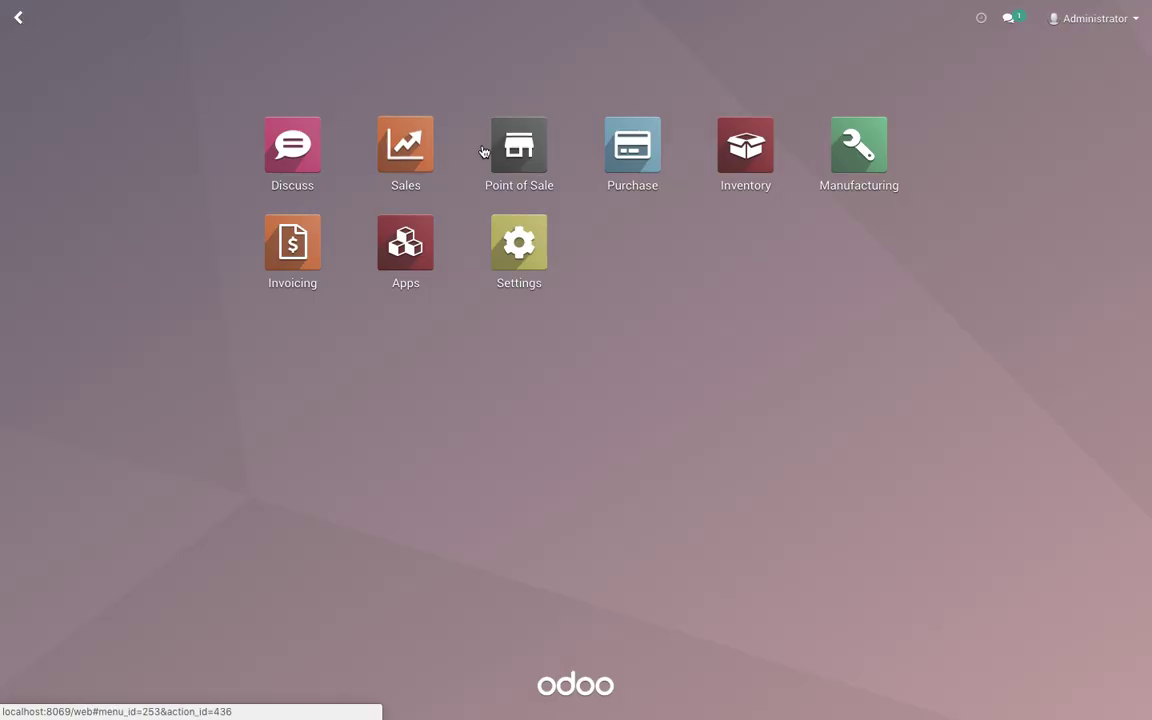
pyautogui.click(483, 151)
pyautogui.click(66, 206)
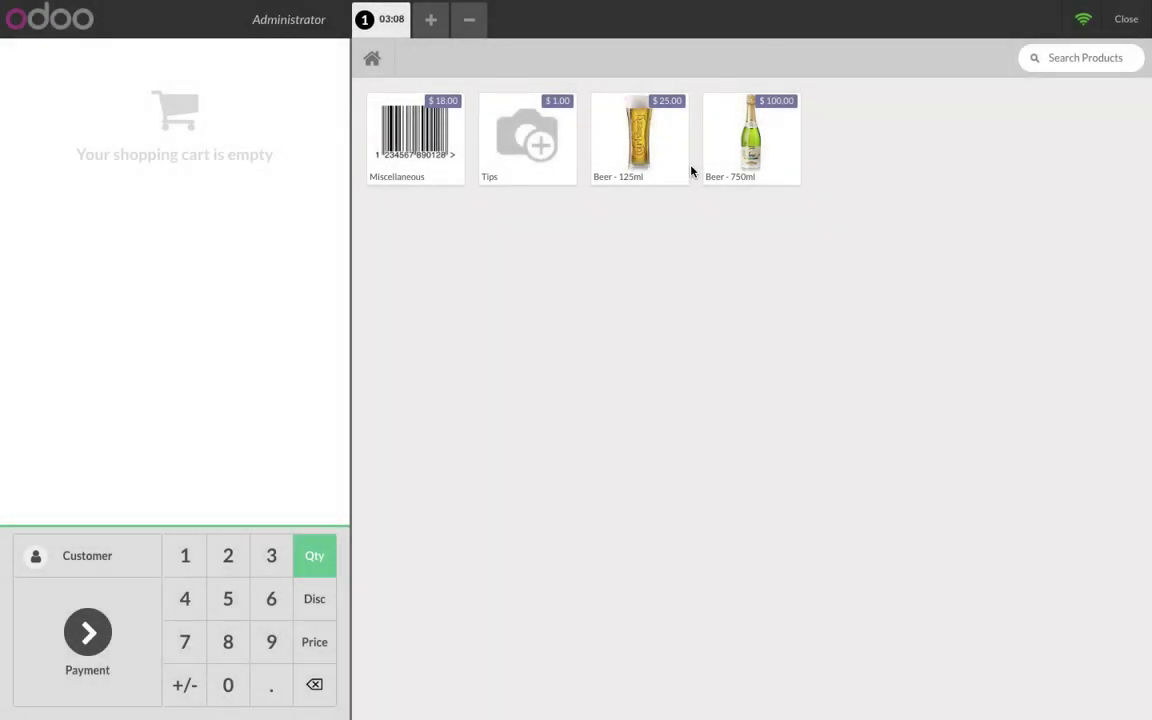
pyautogui.click(667, 156)
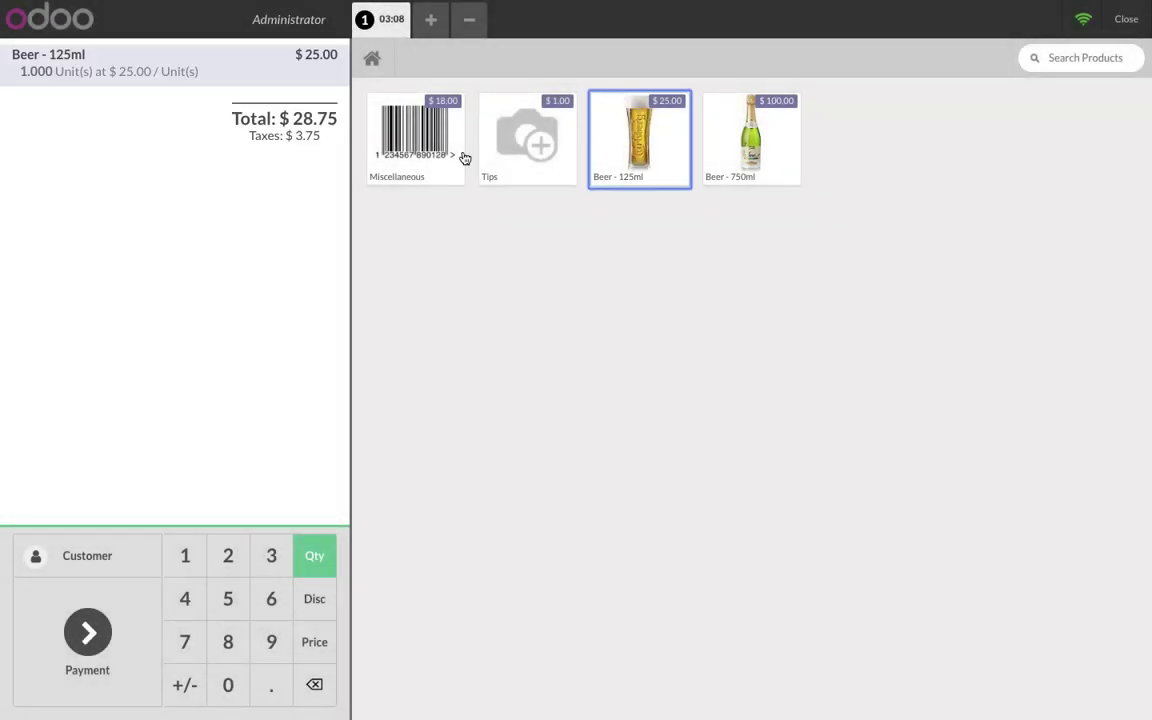
pyautogui.click(271, 598)
# Pay the shop order in Cash (USD) with 200 tendered and validate the payment.
pyautogui.click(87, 604)
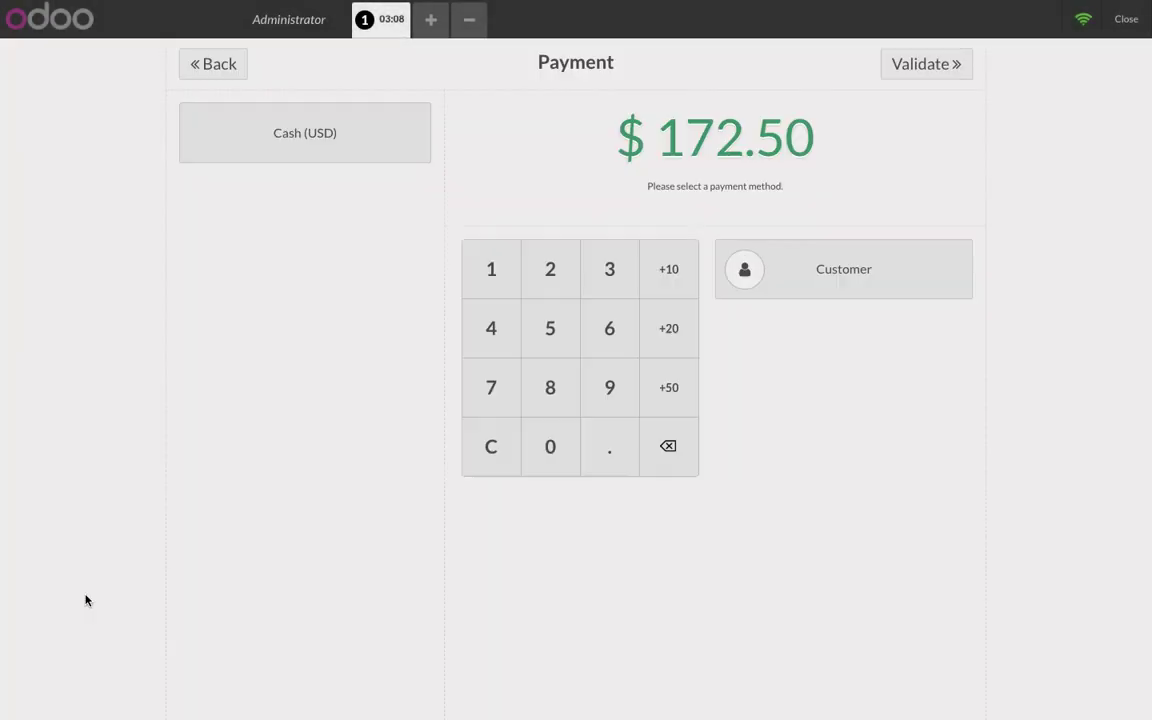
pyautogui.click(306, 135)
pyautogui.click(549, 284)
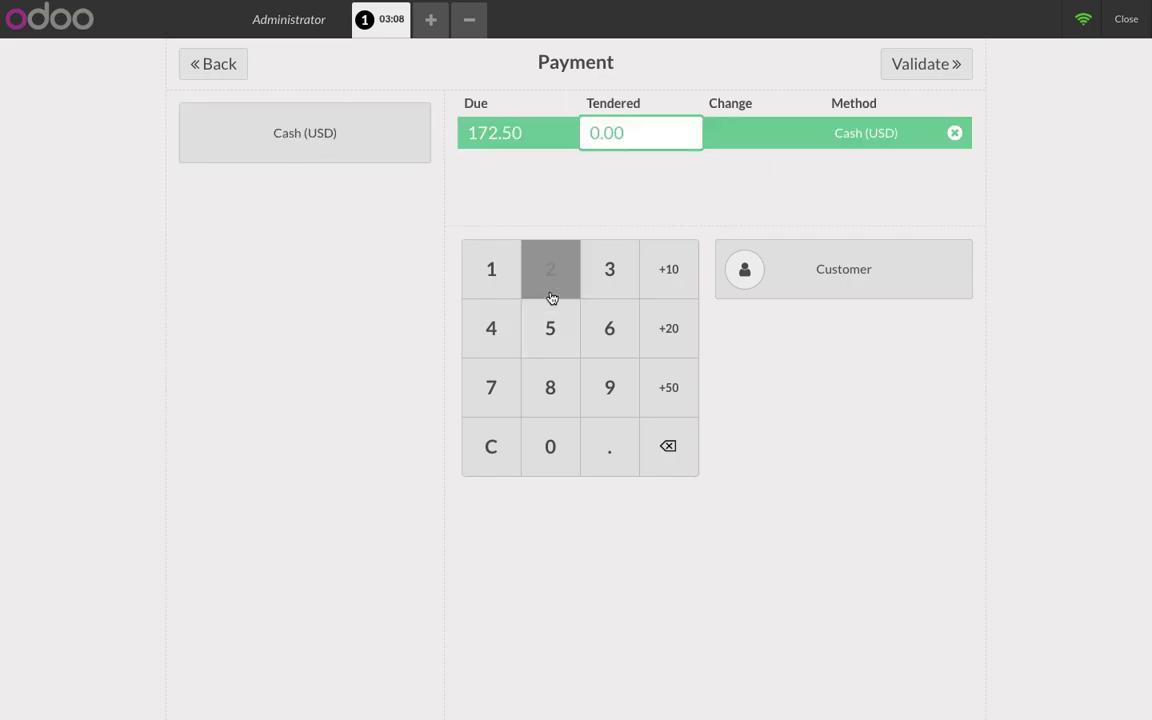
pyautogui.click(553, 460)
pyautogui.click(553, 460)
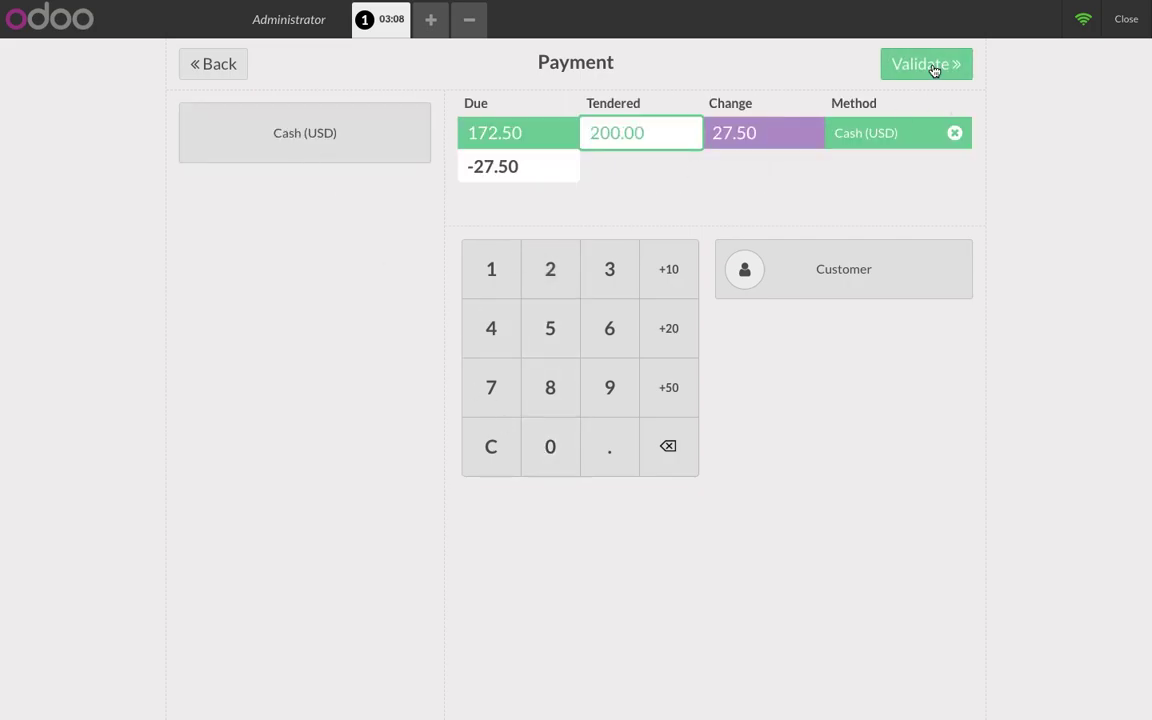
pyautogui.click(933, 68)
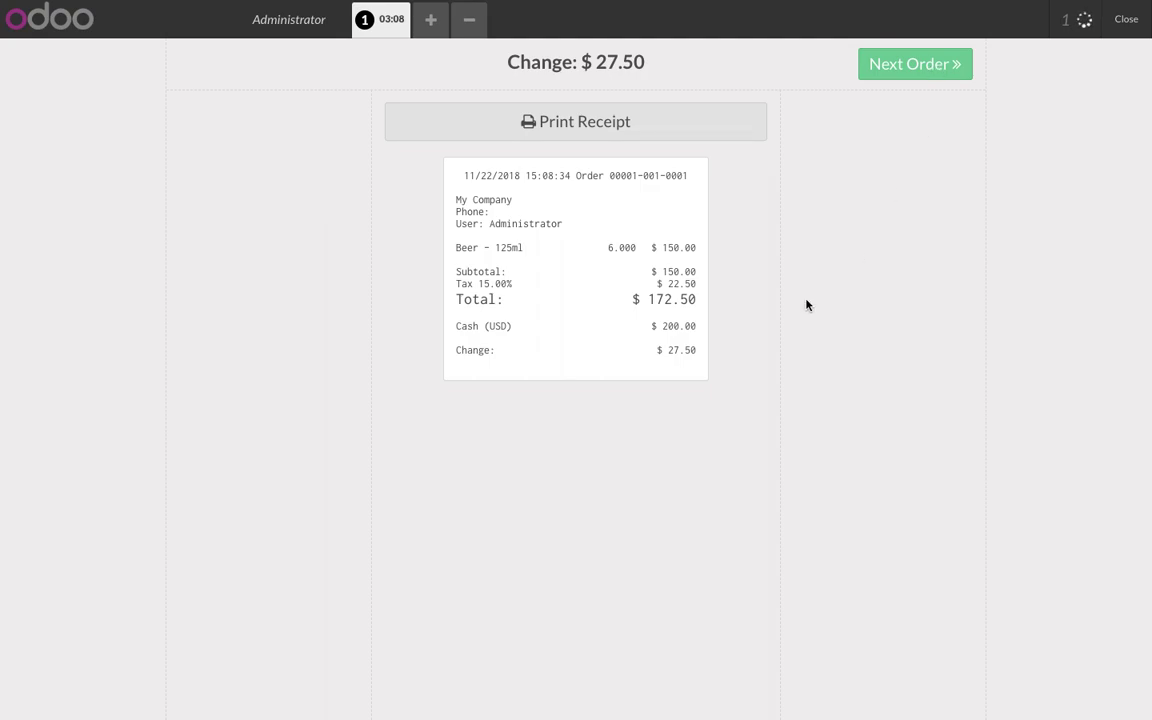
# Finish the paid order, leave the selling screen, and close the Shop session, validating the closing and posting its entries.
pyautogui.click(955, 64)
pyautogui.click(1128, 20)
pyautogui.click(1136, 24)
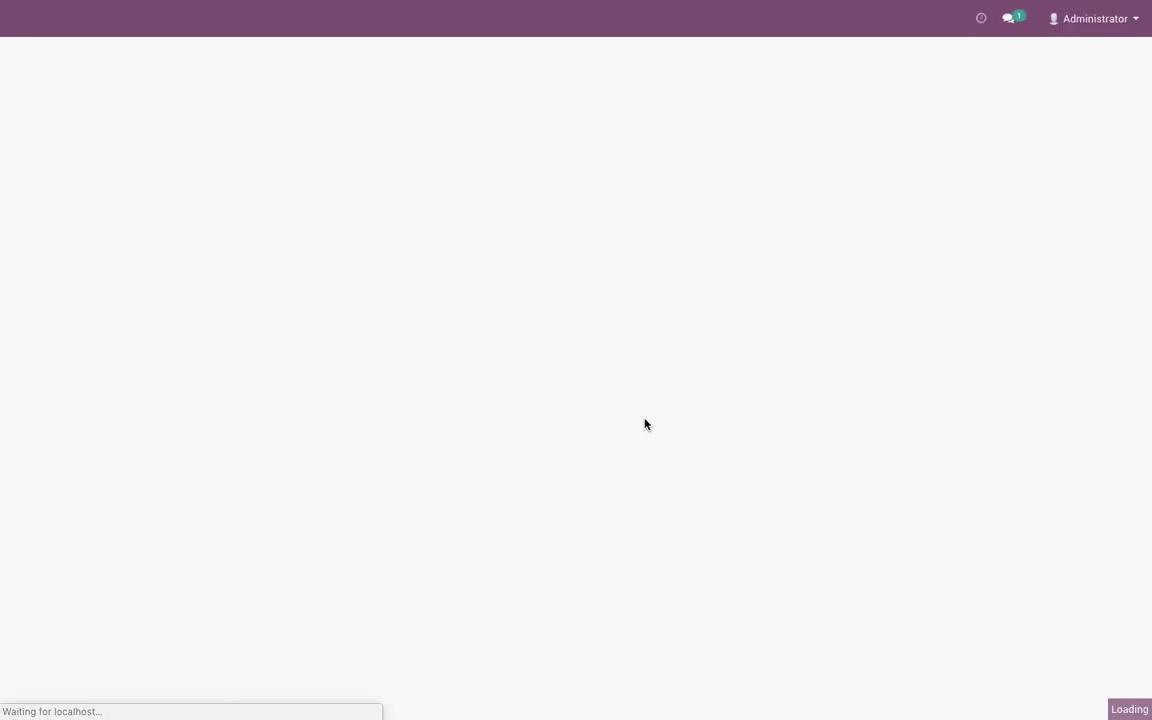
pyautogui.click(107, 233)
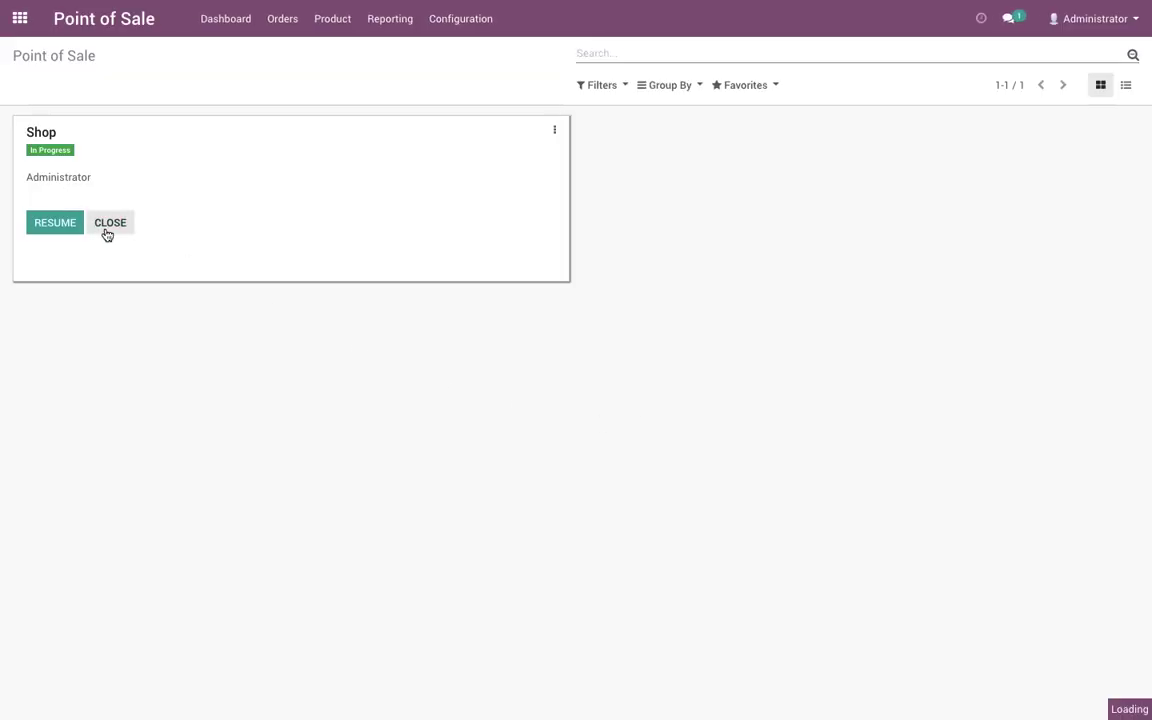
pyautogui.click(109, 223)
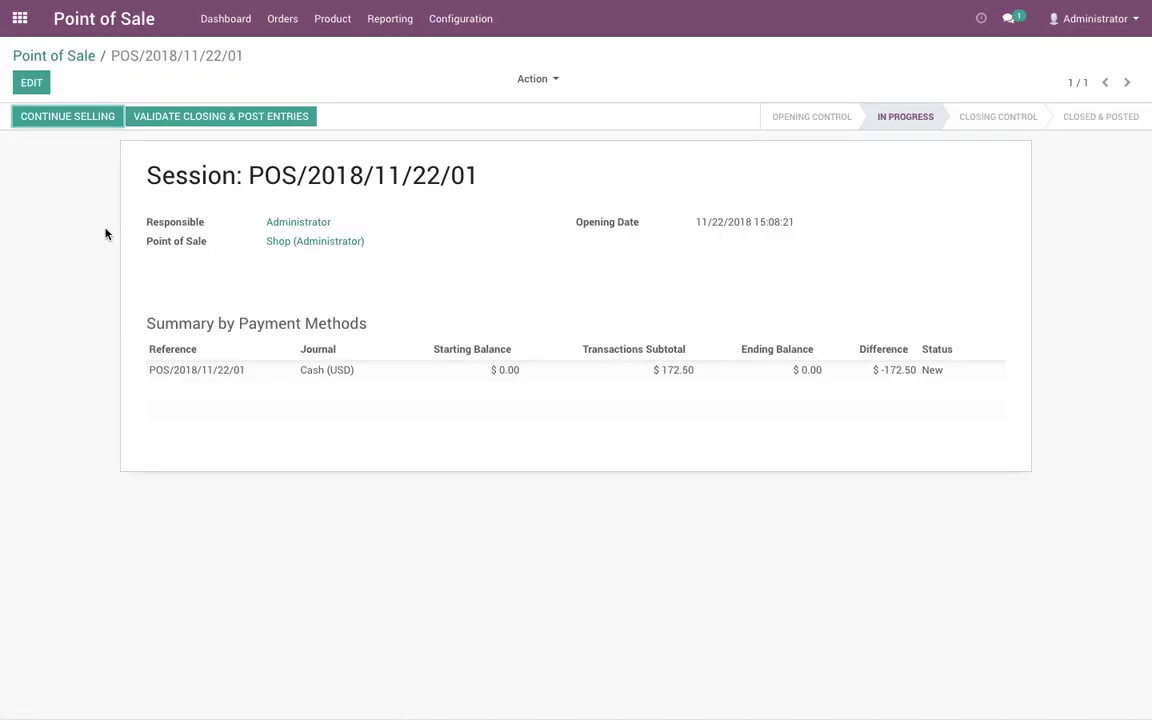
pyautogui.click(184, 118)
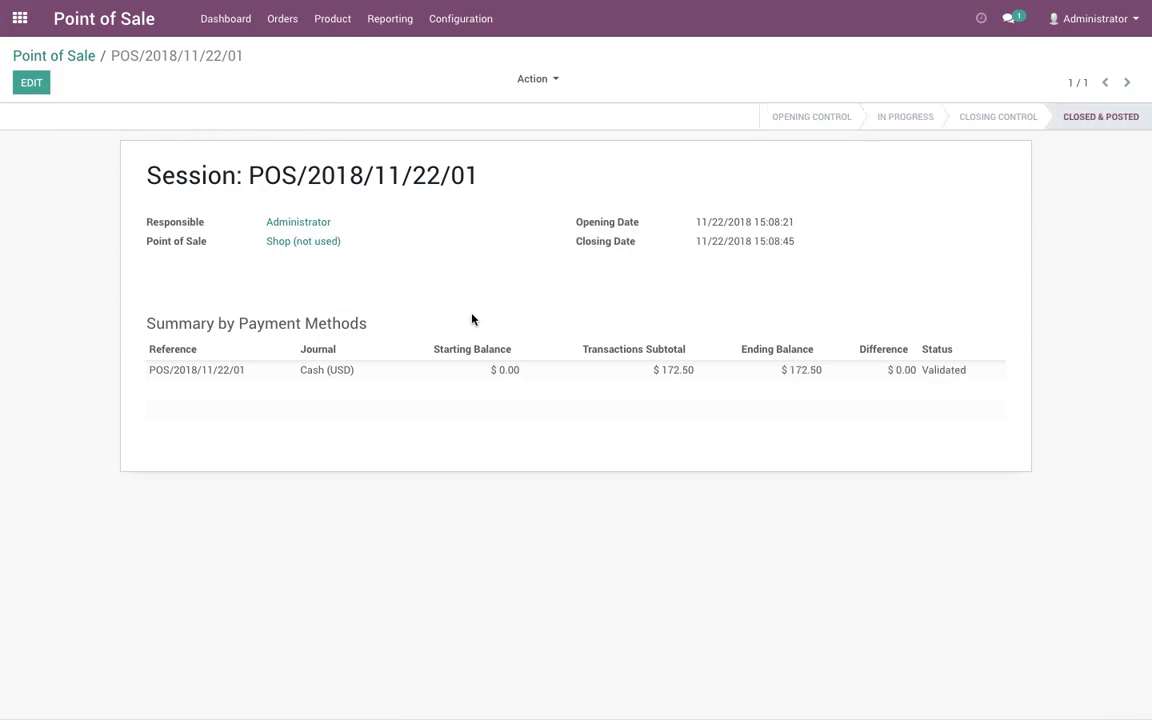
# Review the posted shop order Shop/0001, and examine its PoS Orders stock transfer in the Inventory app.
pyautogui.click(282, 18)
pyautogui.click(298, 51)
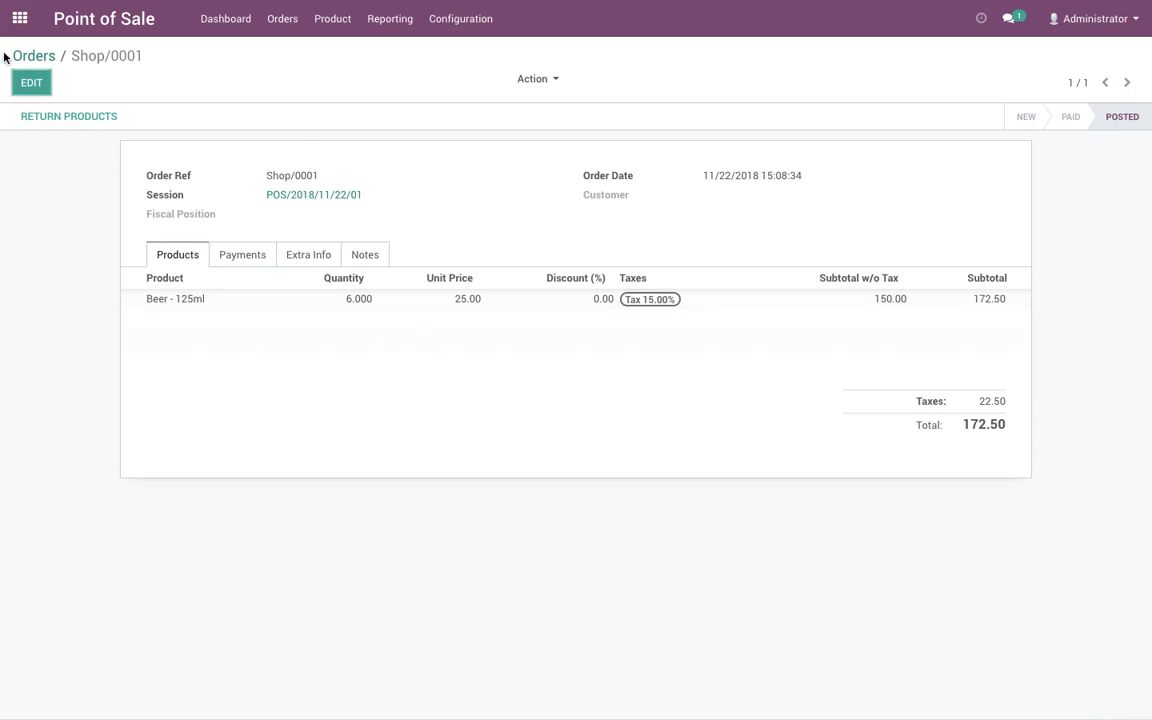
pyautogui.click(18, 20)
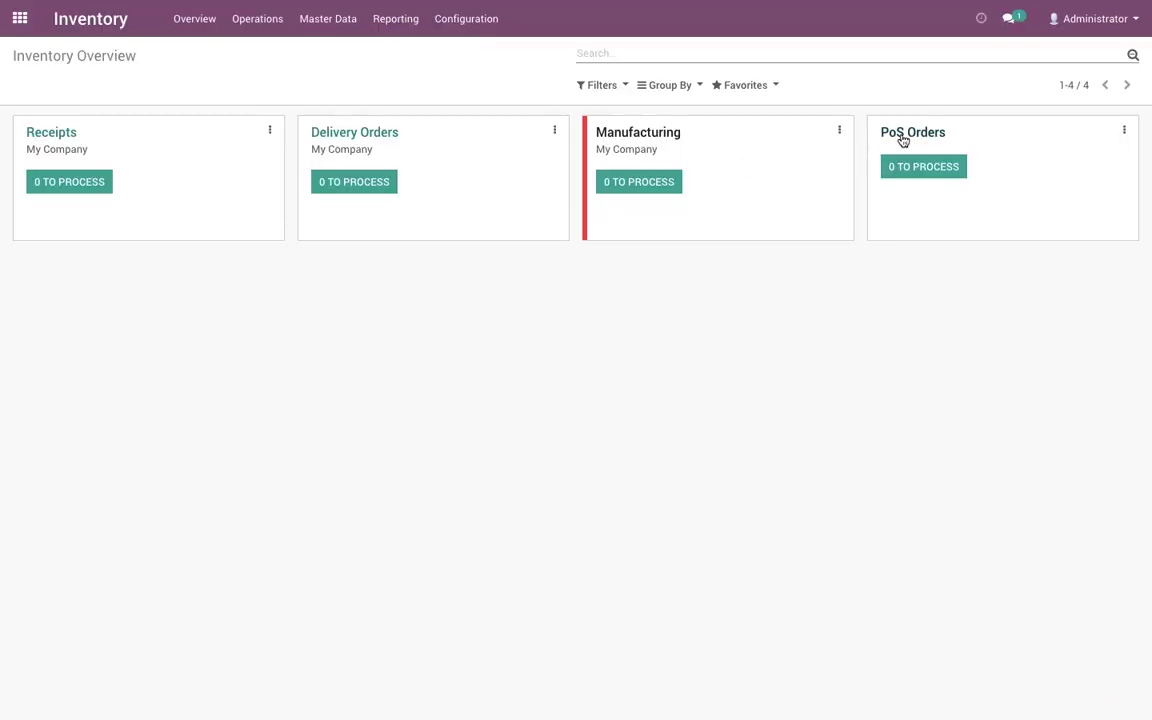
pyautogui.click(902, 136)
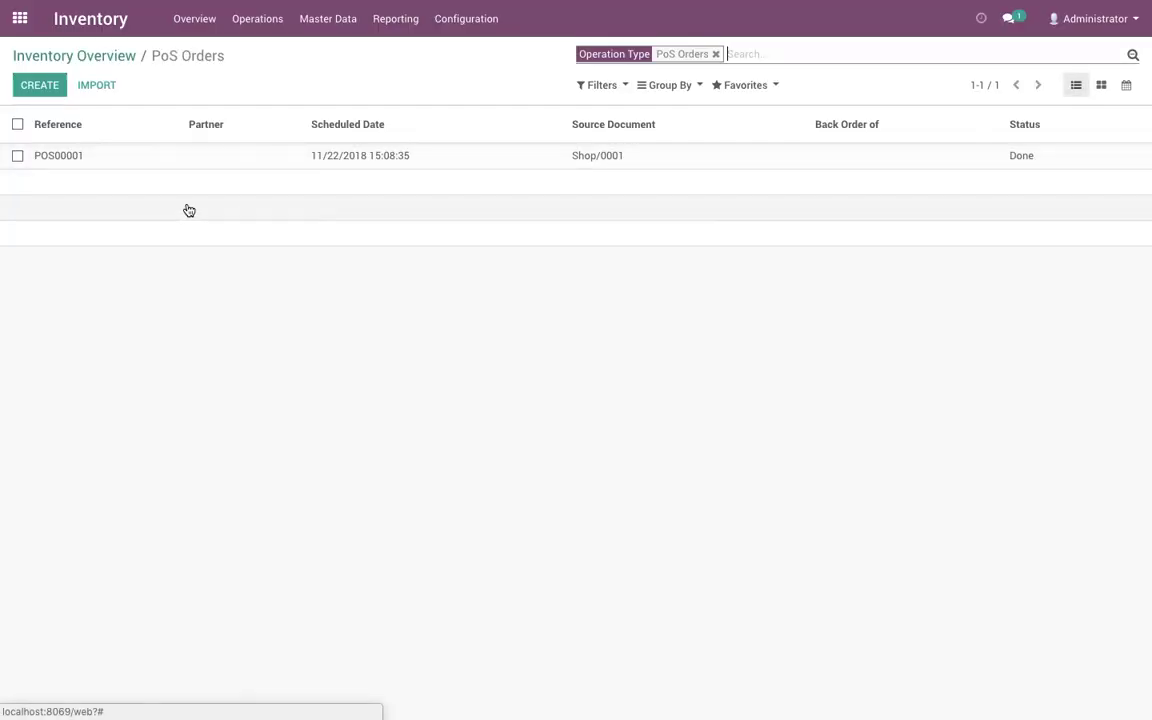
pyautogui.click(231, 160)
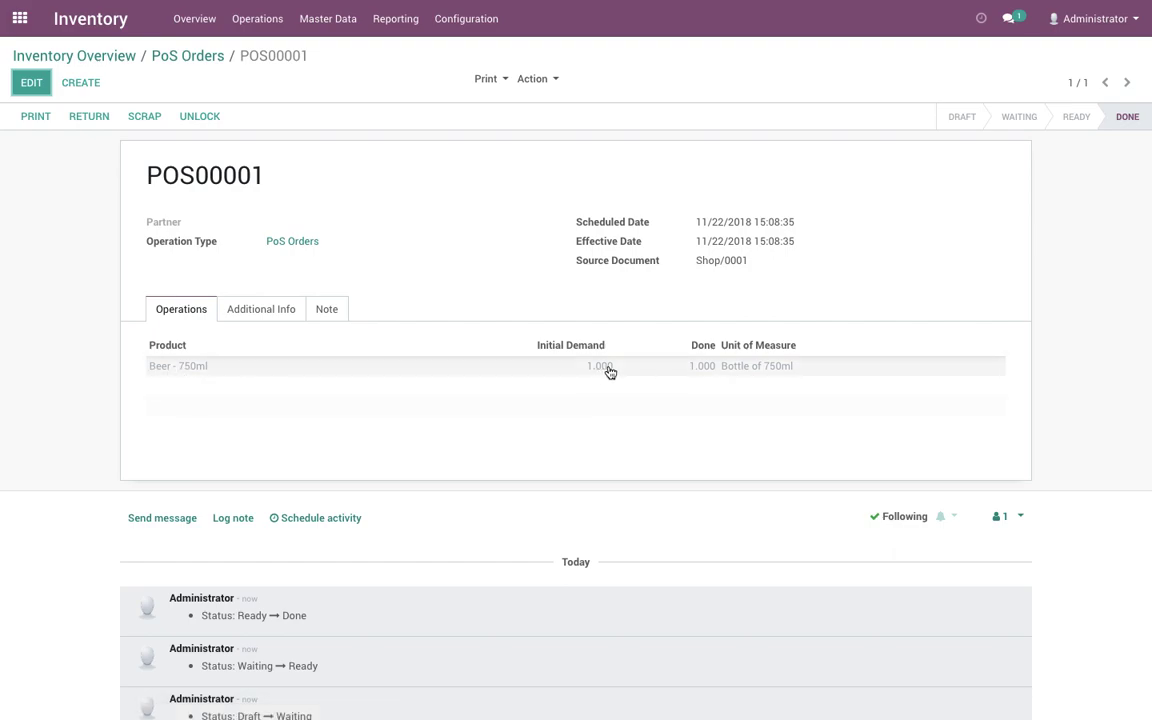
pyautogui.click(186, 56)
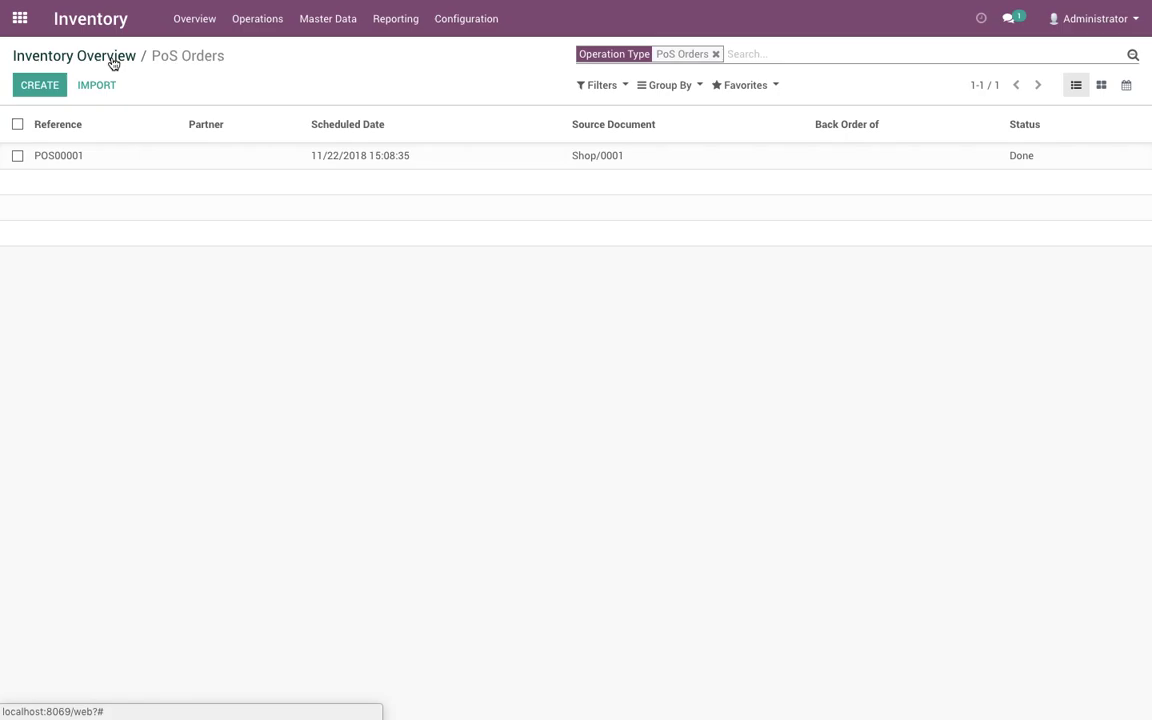
pyautogui.click(112, 57)
# Switch to the Sales app and start a new quotation for the existing customer named Customer.
pyautogui.click(19, 20)
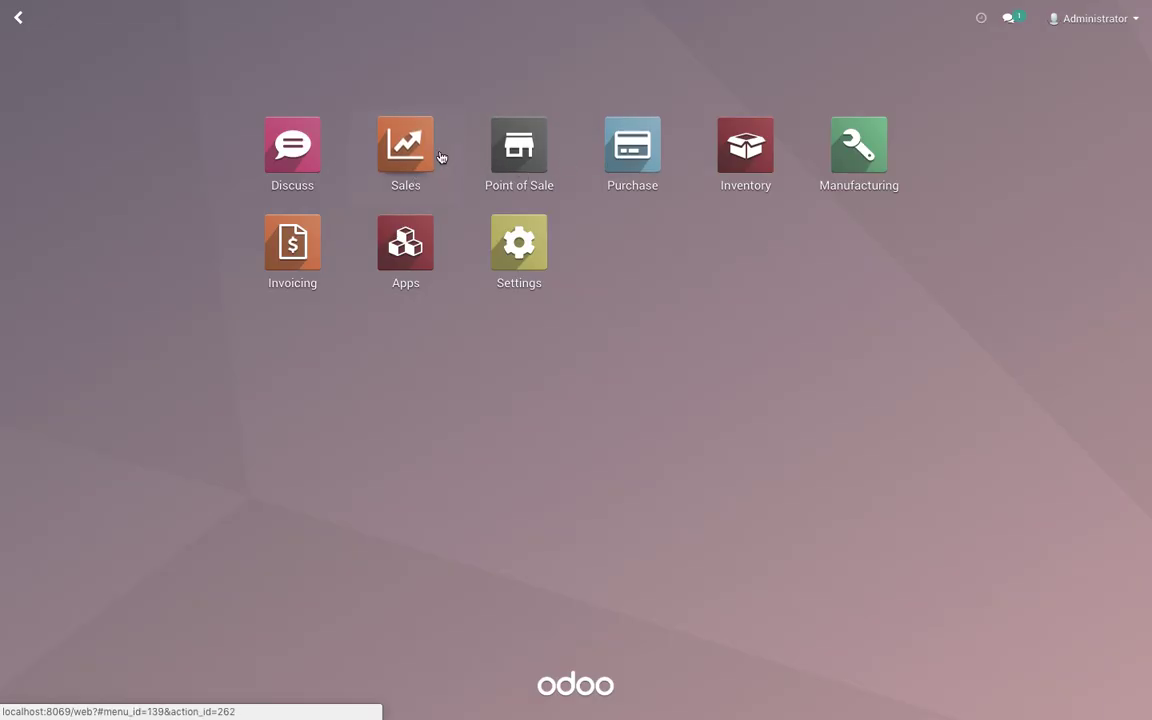
pyautogui.click(409, 168)
pyautogui.click(38, 85)
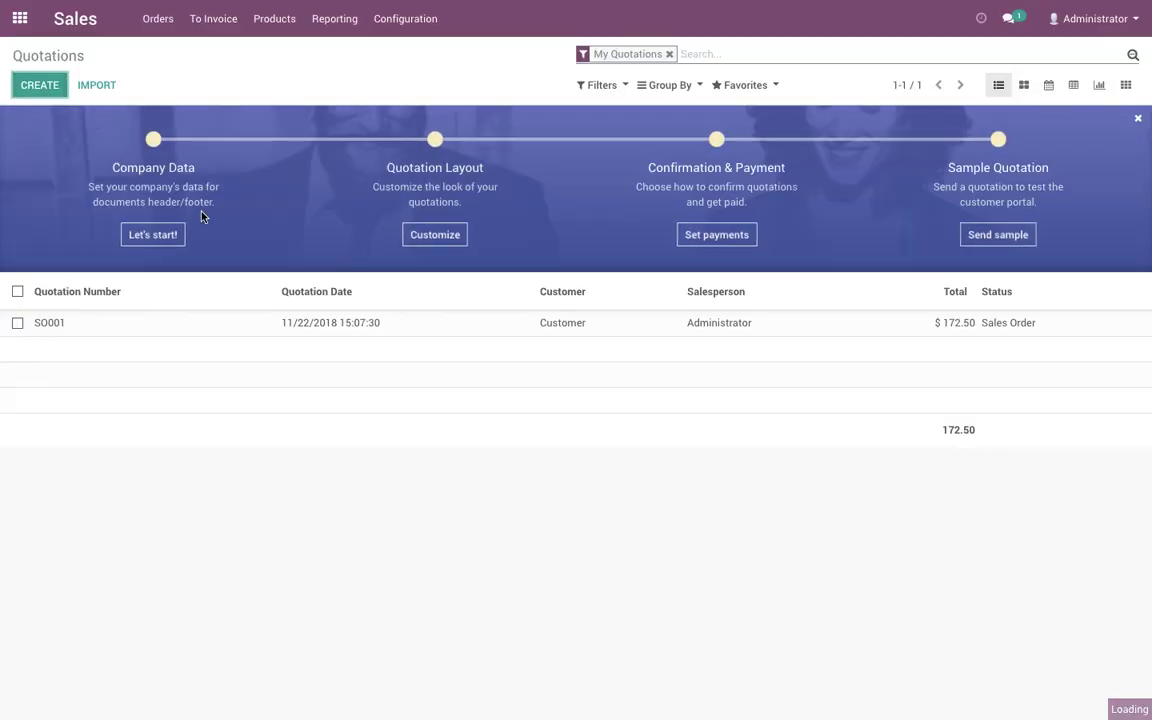
pyautogui.click(288, 222)
pyautogui.click(322, 251)
# Add Beer - 125ml to the quotation with an ordered quantity of 3 and save it.
pyautogui.click(212, 341)
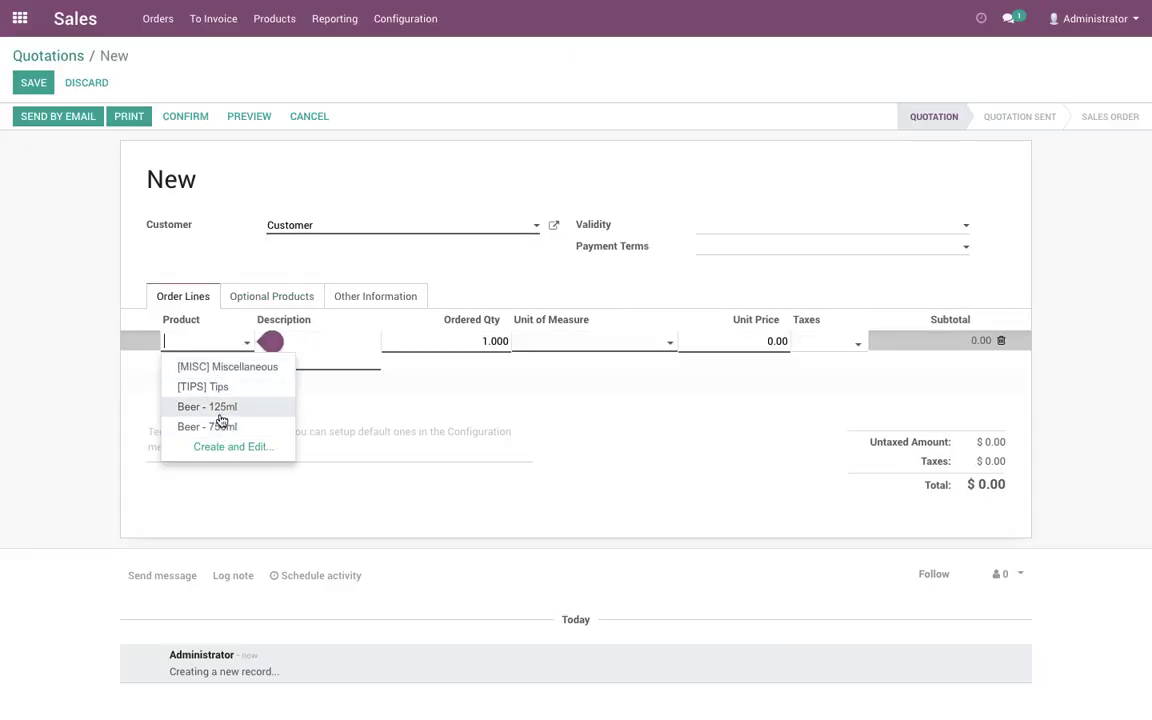
pyautogui.click(221, 410)
pyautogui.click(342, 144)
pyautogui.click(497, 341)
pyautogui.write('3')
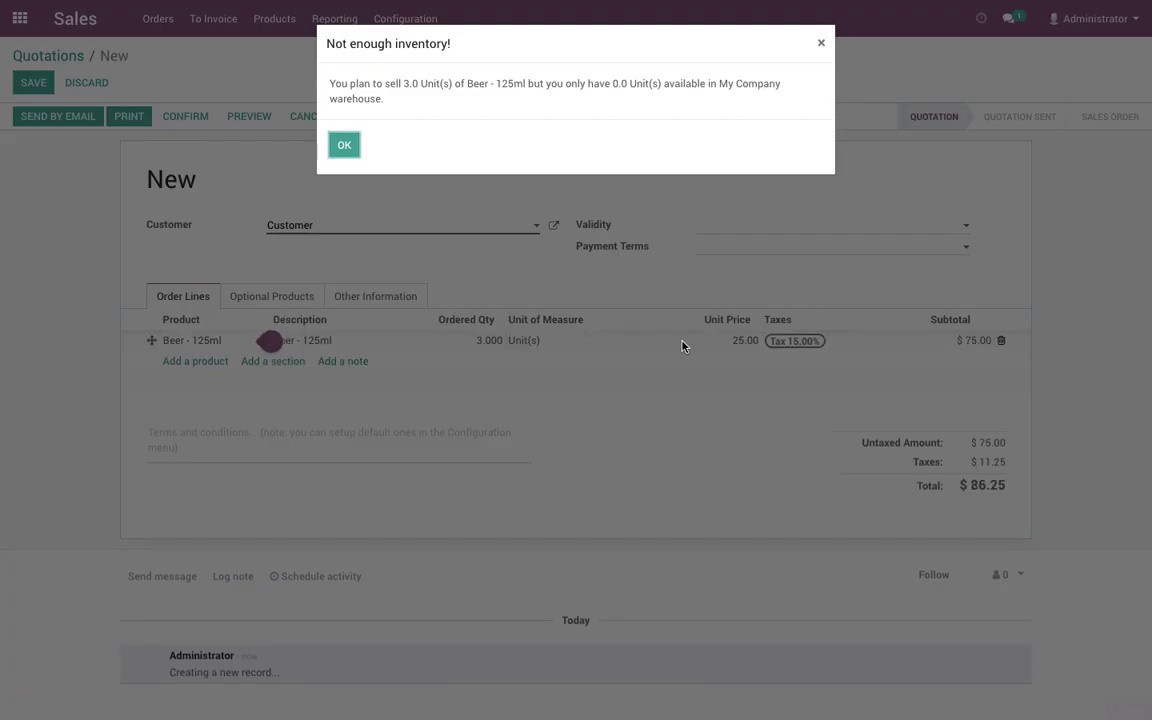
pyautogui.click(344, 146)
pyautogui.click(33, 82)
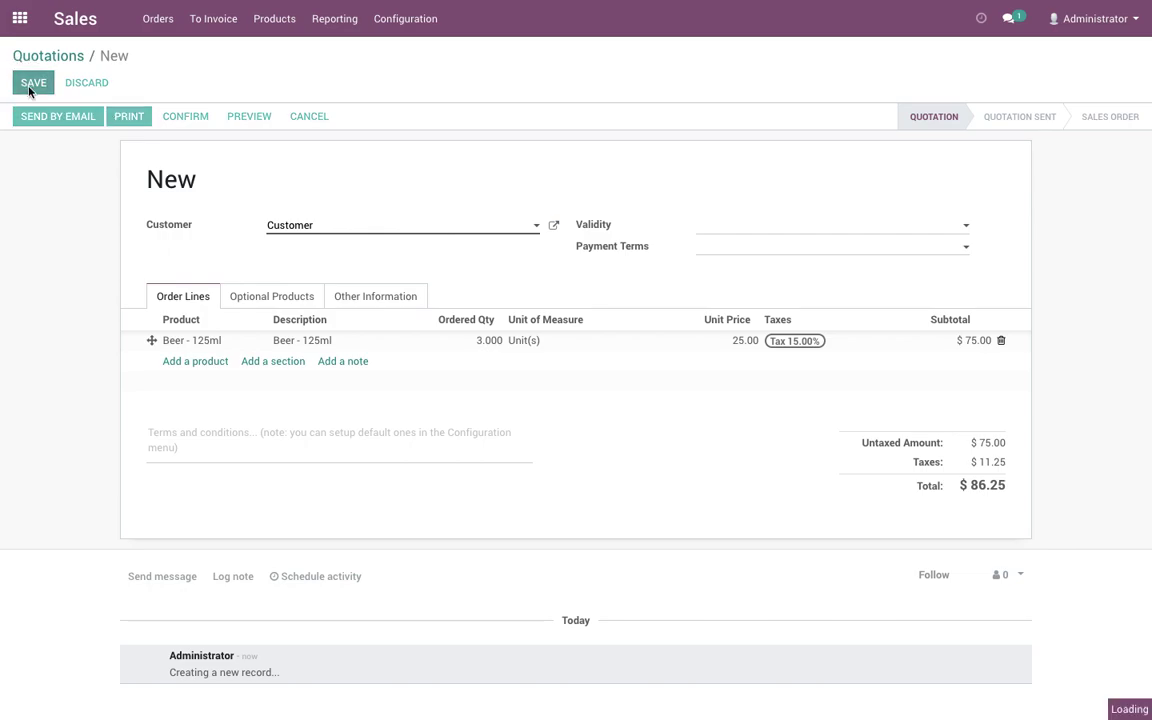
# Confirm the quotation, open its delivery order, and validate the delivery for all reserved quantities.
pyautogui.click(199, 120)
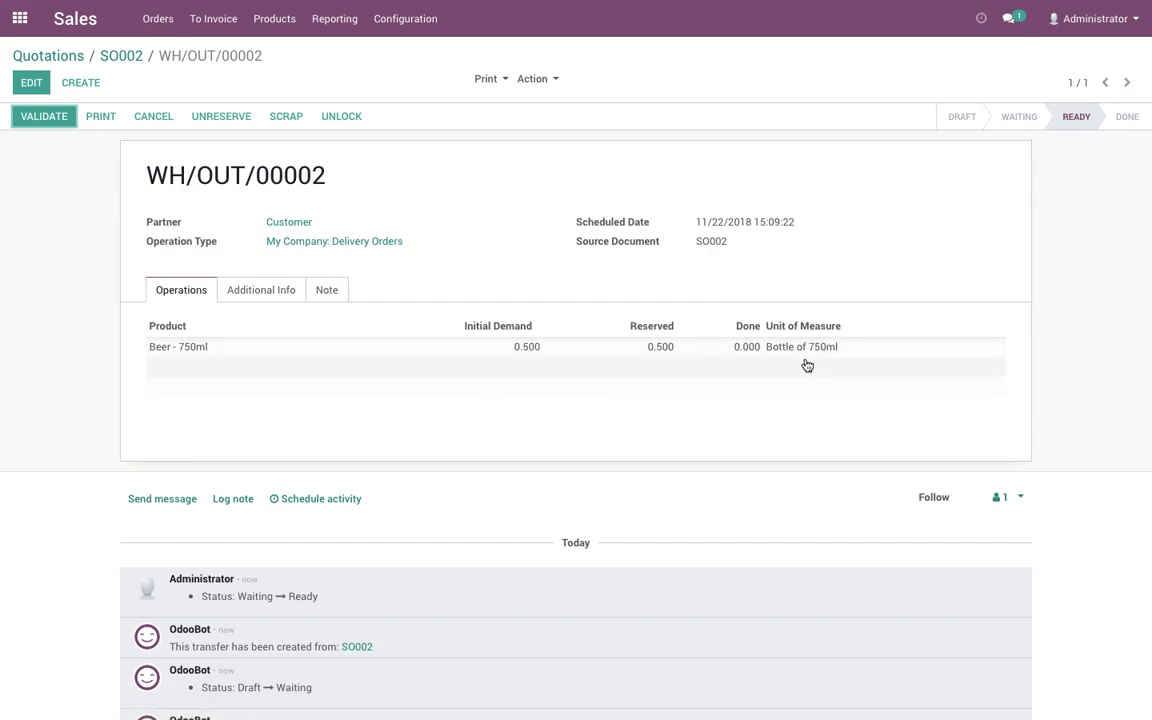
pyautogui.click(40, 113)
pyautogui.click(218, 172)
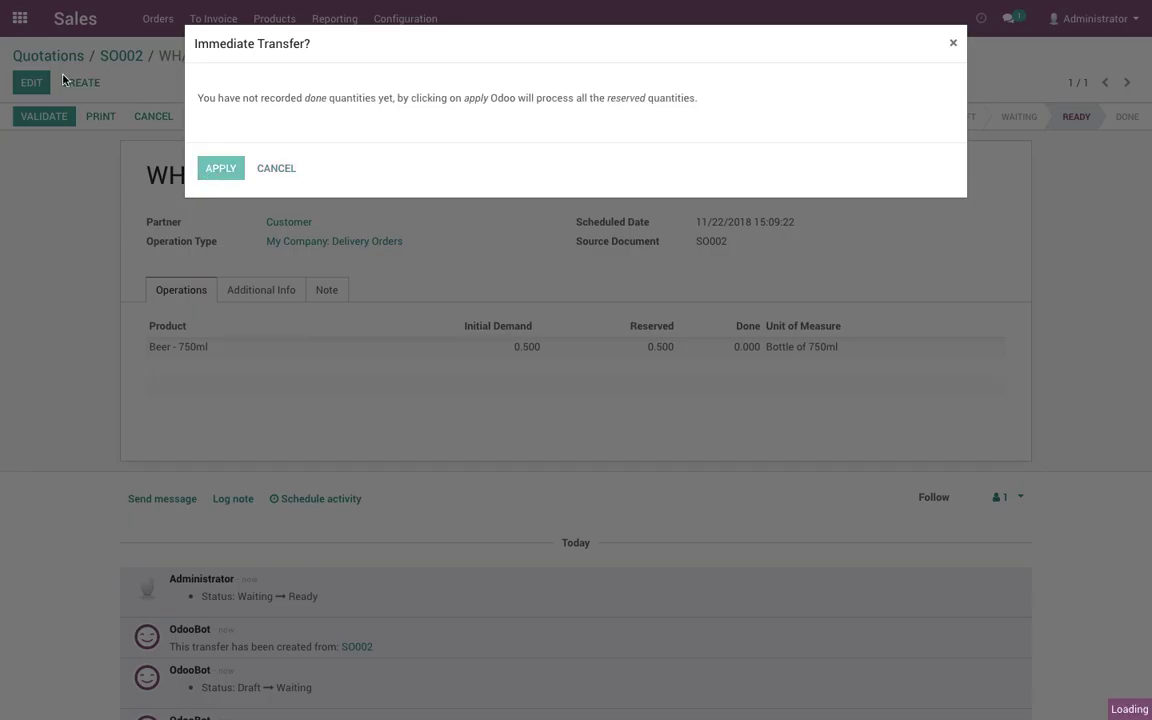
# Switch to the Inventory app and recheck the current Beer - 750ml stock in WH/Stock following the half-bottle delivery.
pyautogui.click(22, 20)
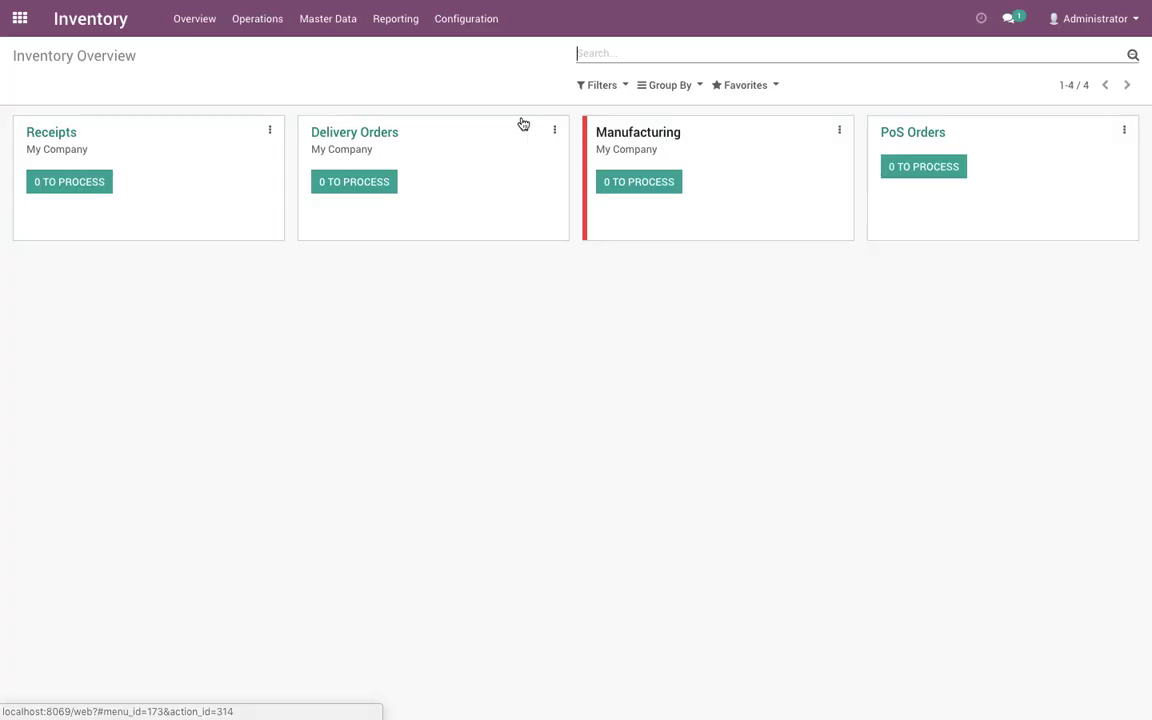
pyautogui.click(393, 28)
pyautogui.click(398, 73)
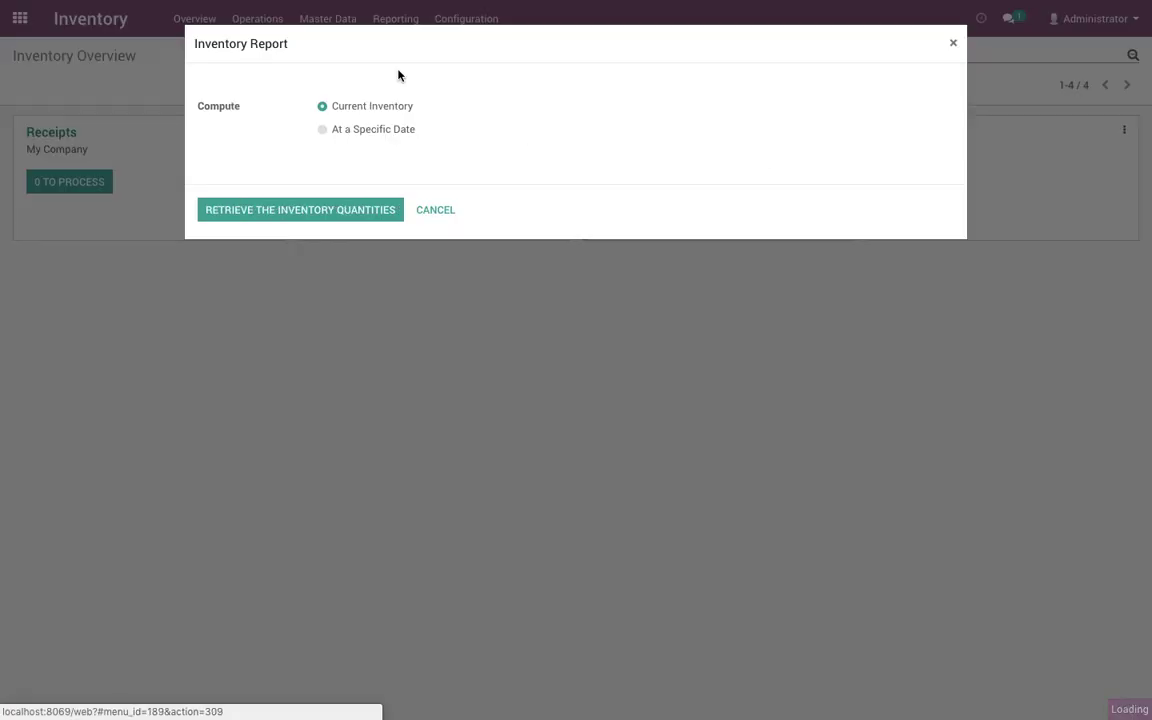
pyautogui.click(356, 211)
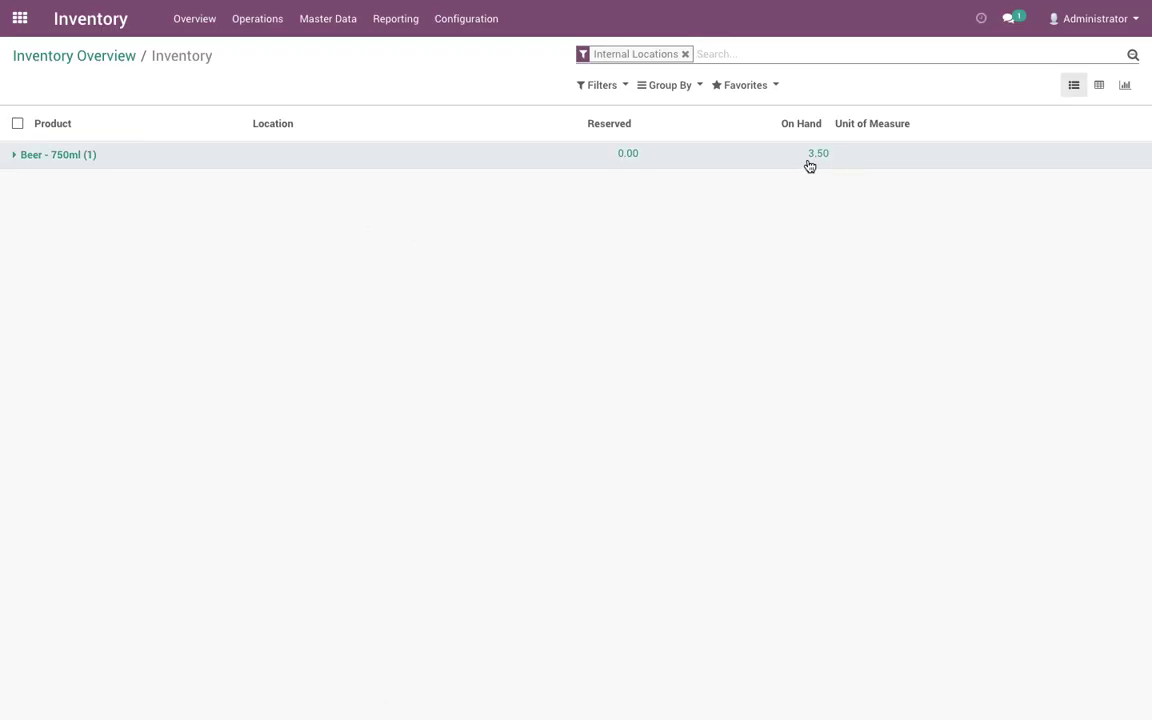
pyautogui.click(810, 160)
pyautogui.click(812, 188)
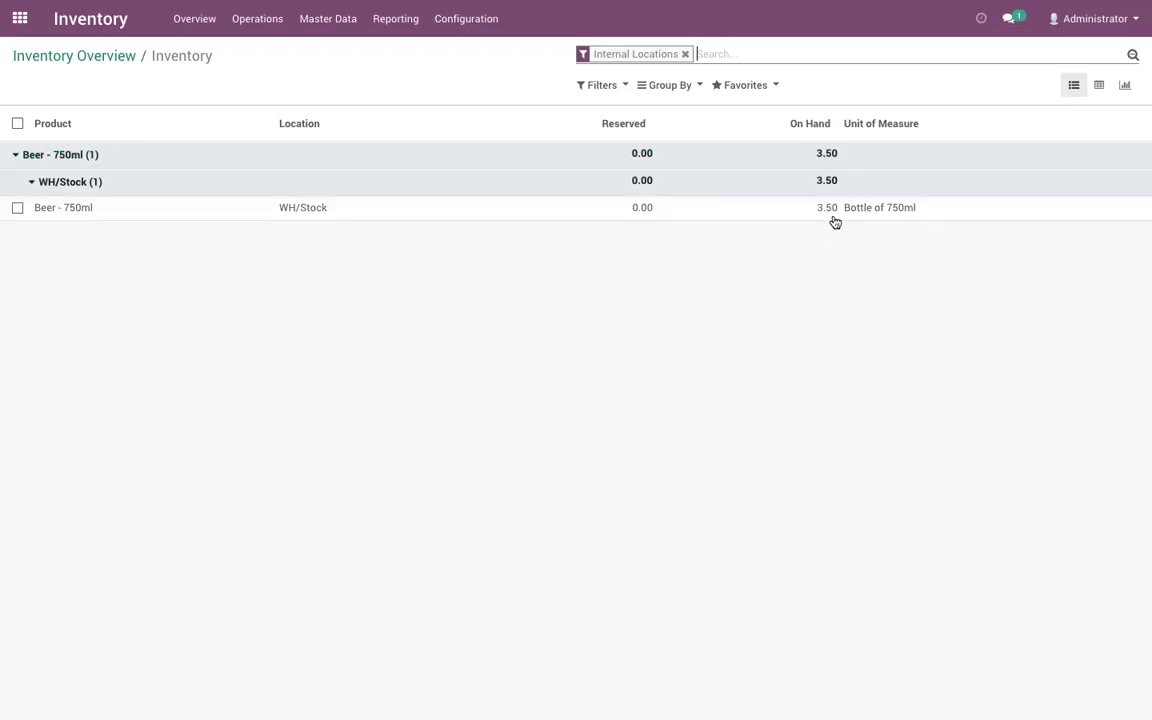